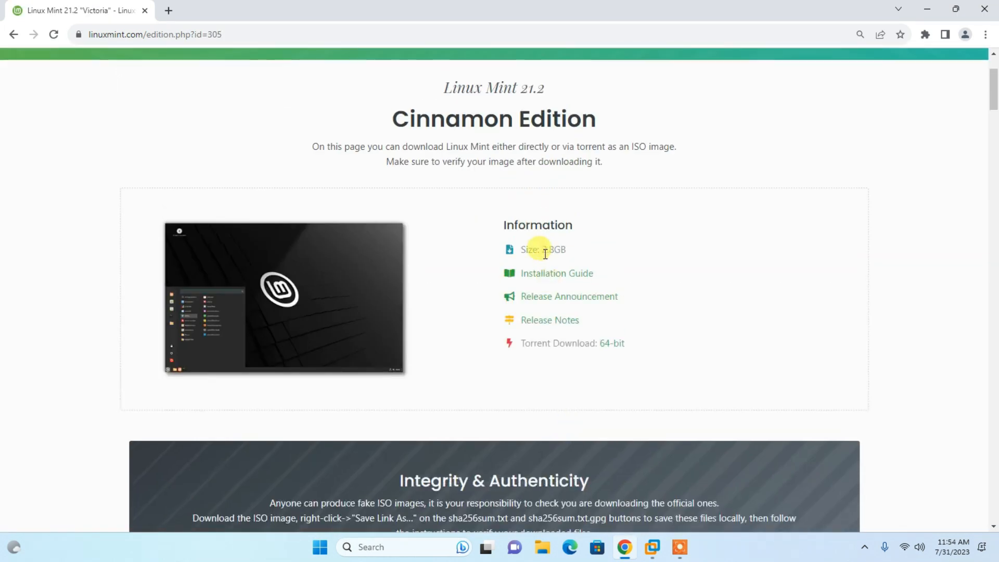
- Start downloading the Linux Mint 21.2 Cinnamon 64-bit ISO from the LayerOnline World mirror, and cancel the download
scroll(567, 259, down, 7)
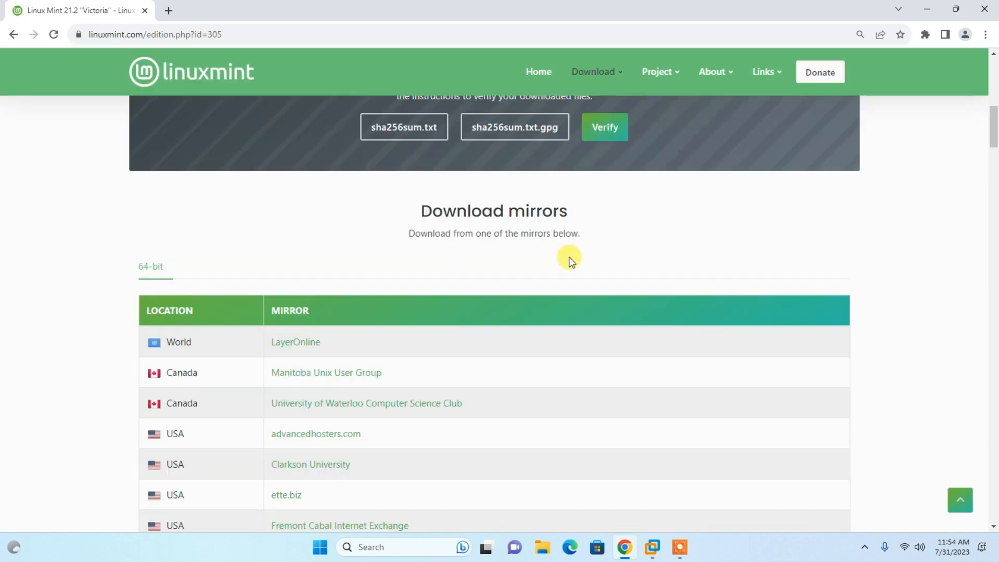
scroll(546, 186, down, 8)
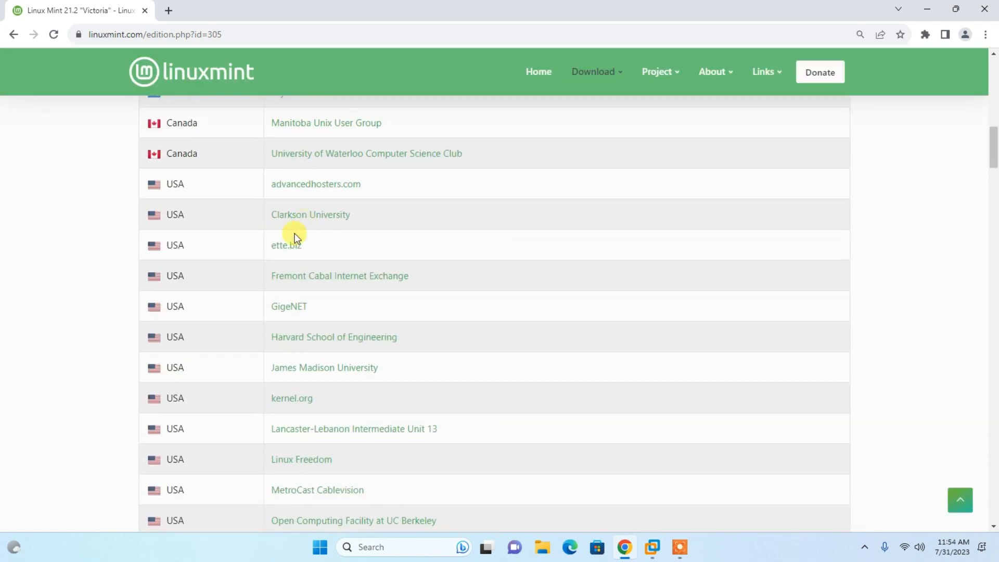
scroll(282, 371, down, 5)
scroll(313, 398, up, 9)
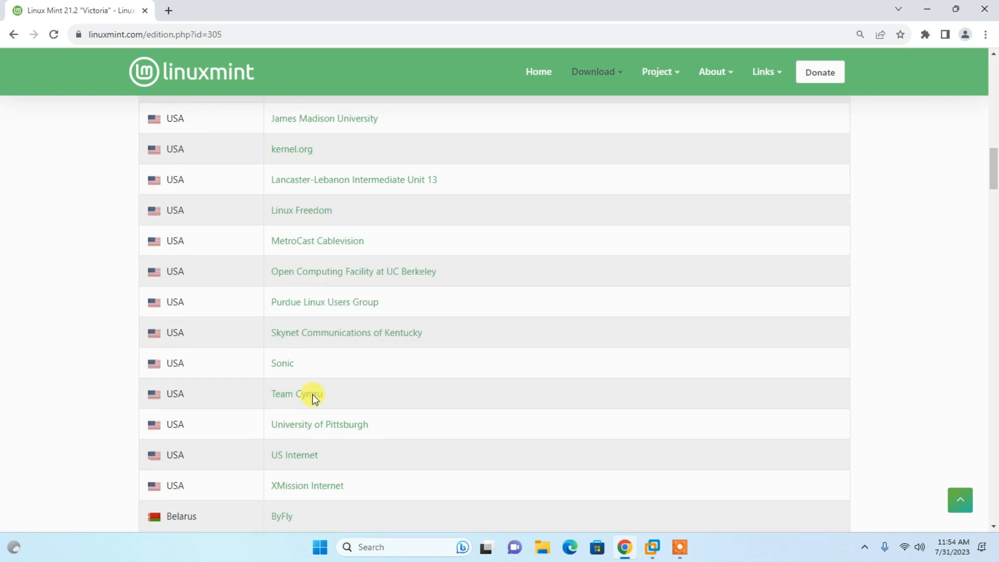
scroll(314, 399, up, 5)
scroll(312, 398, down, 2)
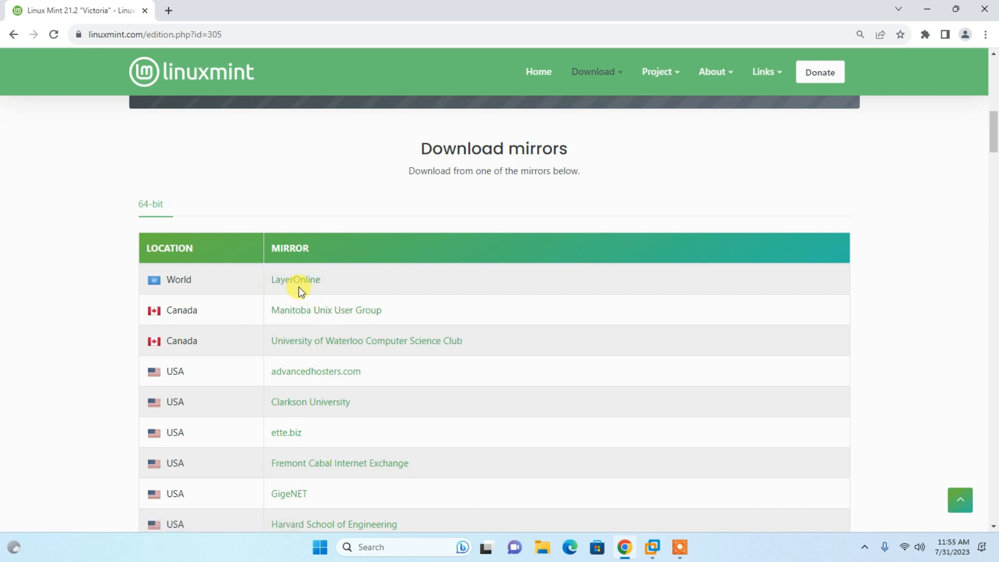
double_click(184, 282)
click(223, 288)
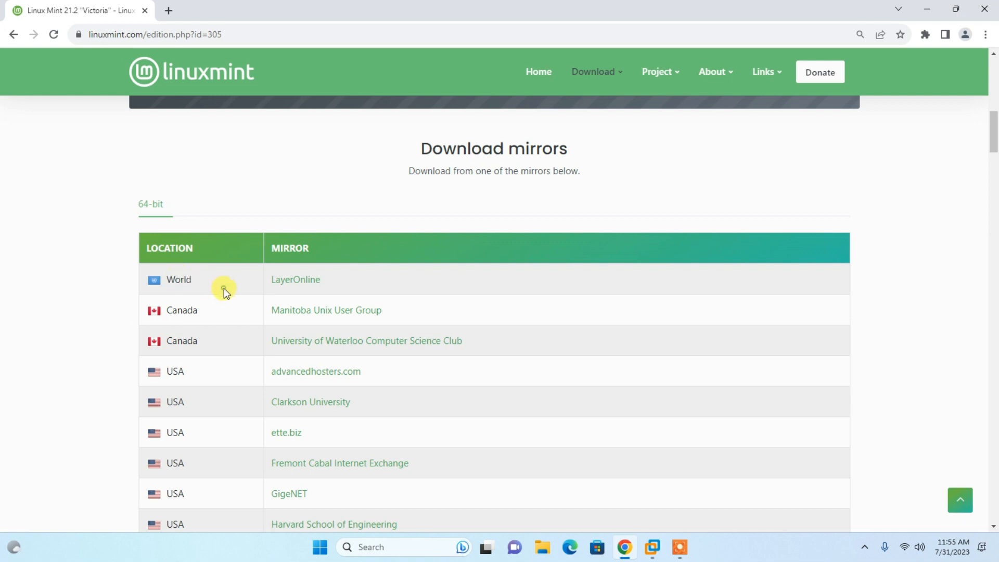
click(311, 282)
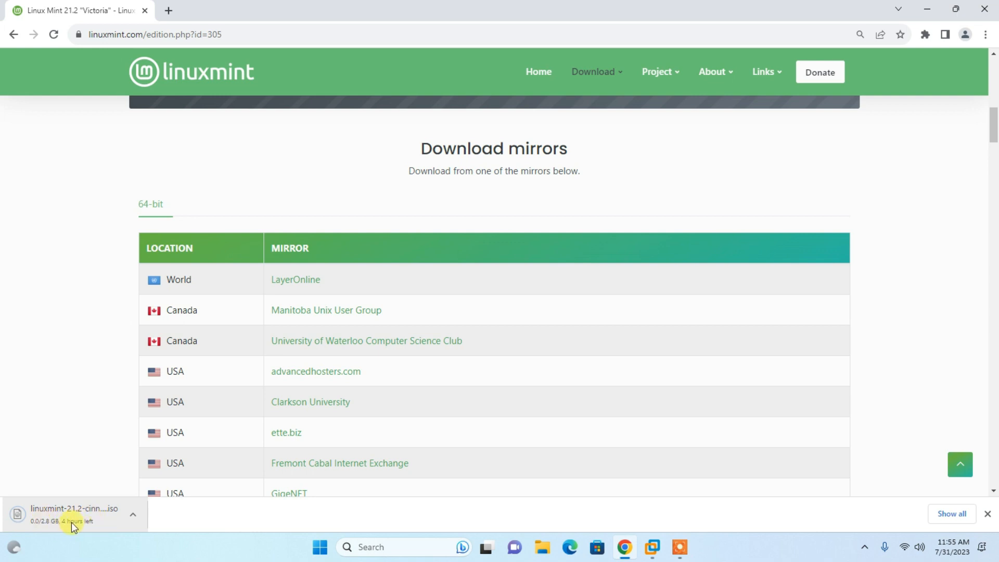
click(134, 514)
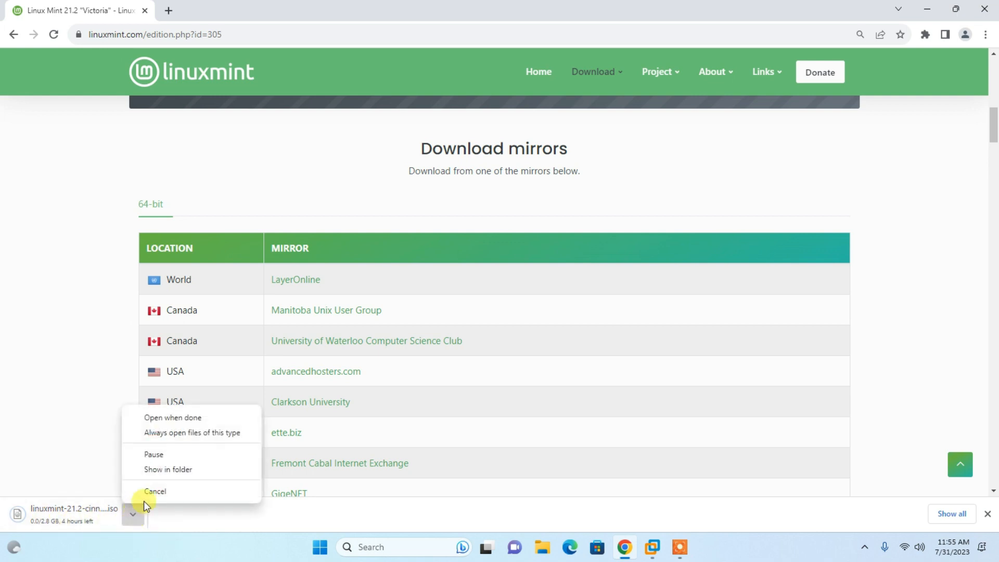
click(155, 491)
- Minimize the browser and check the MouseWithoutBorders desktop folder for the Linux Mint ISO
click(927, 9)
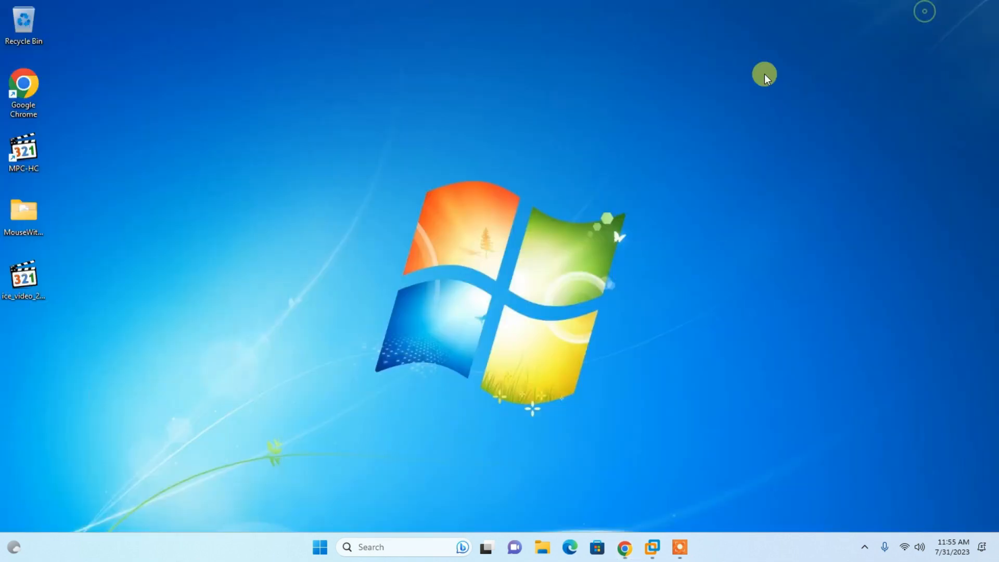
double_click(25, 214)
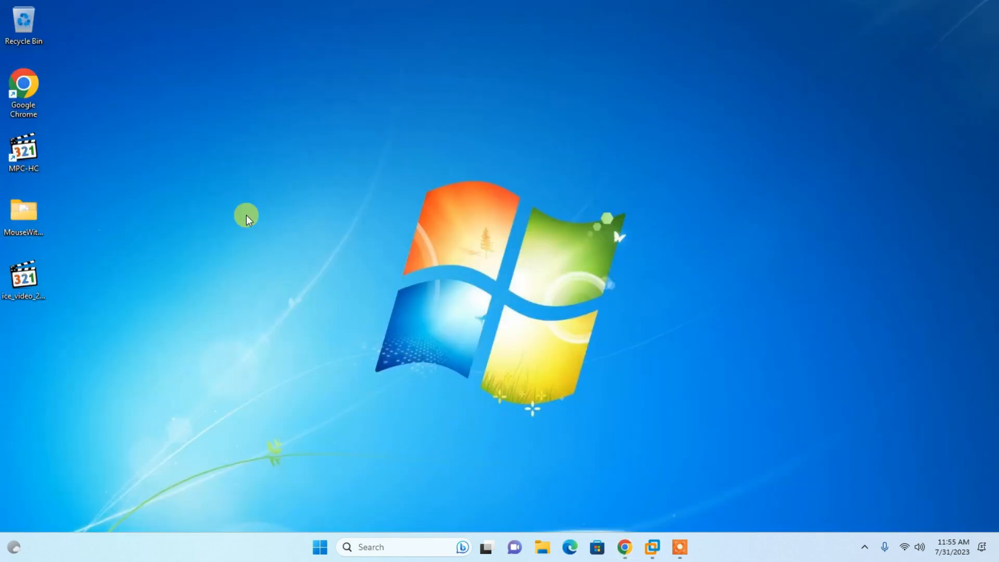
click(926, 10)
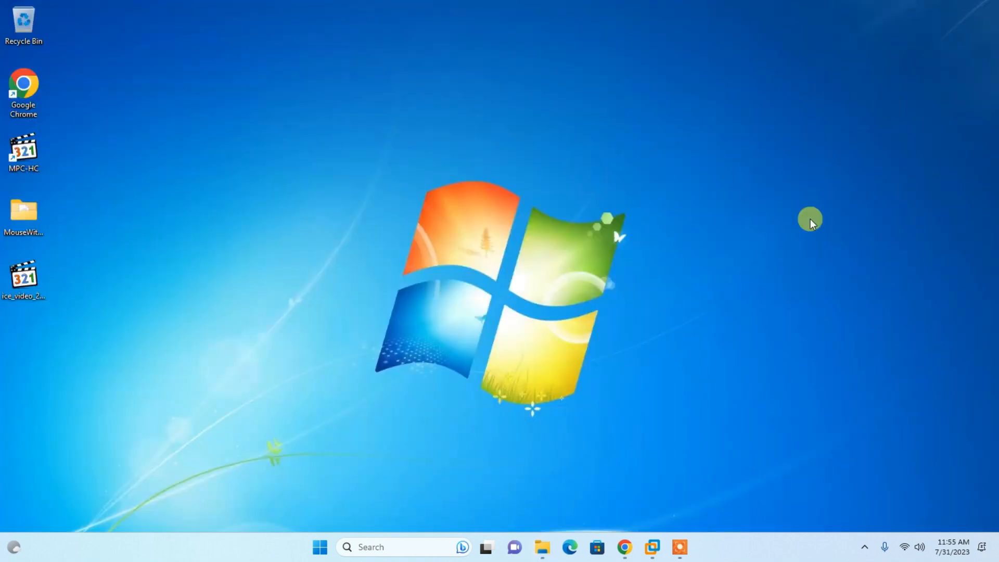
- Switch to VMware Workstation and begin a new virtual machine with Custom (advanced) configuration and Workstation 17.x hardware compatibility
click(653, 547)
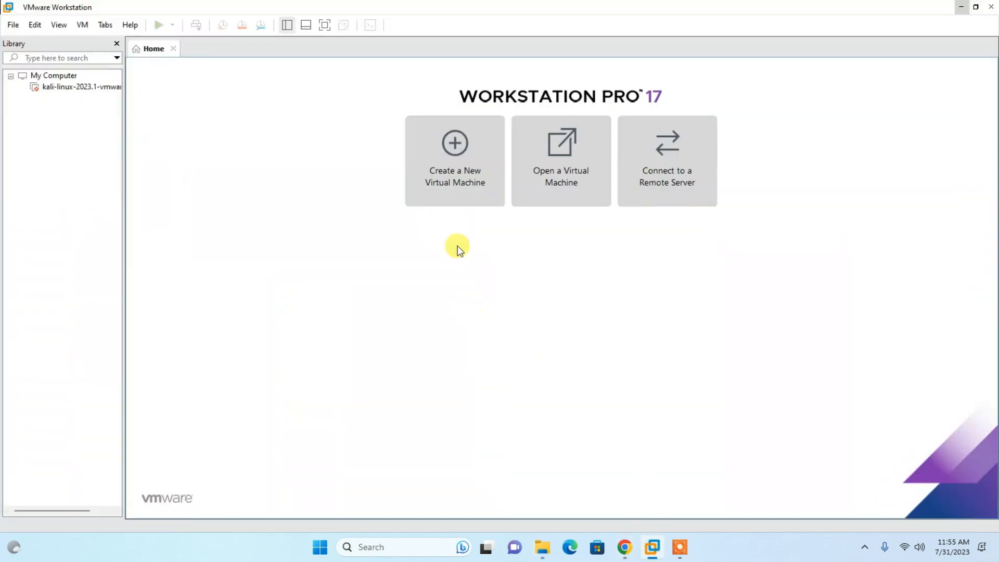
click(462, 164)
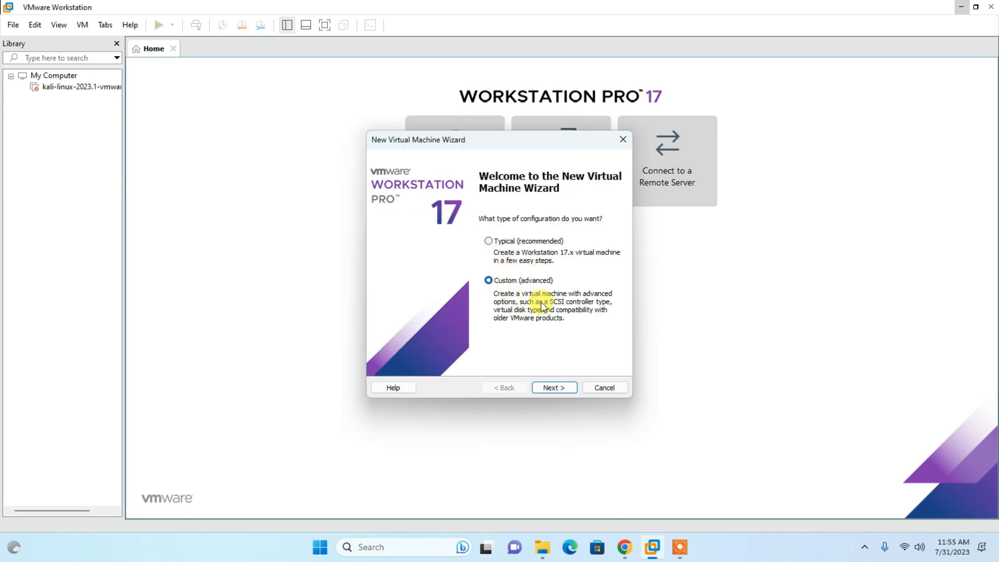
click(551, 388)
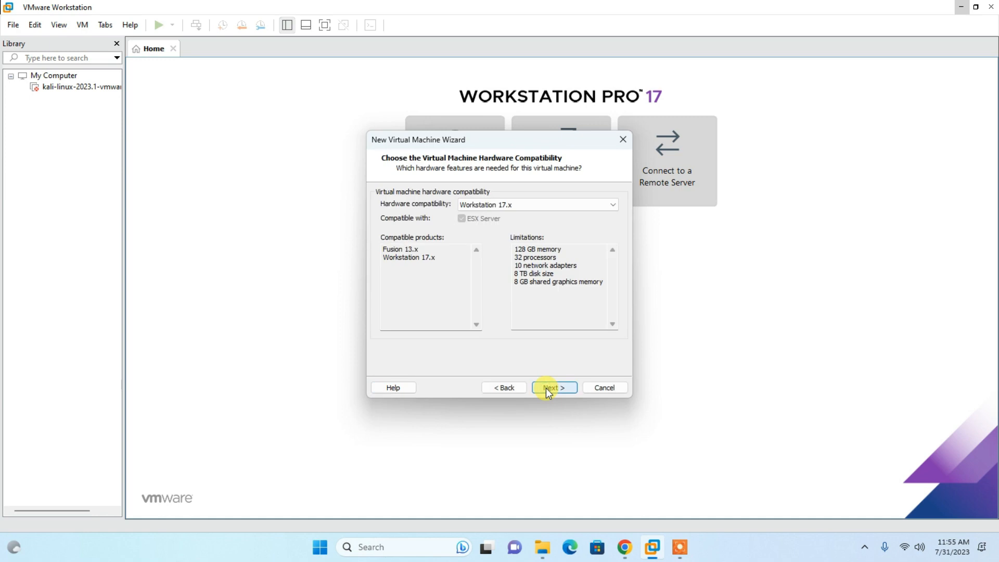
click(545, 388)
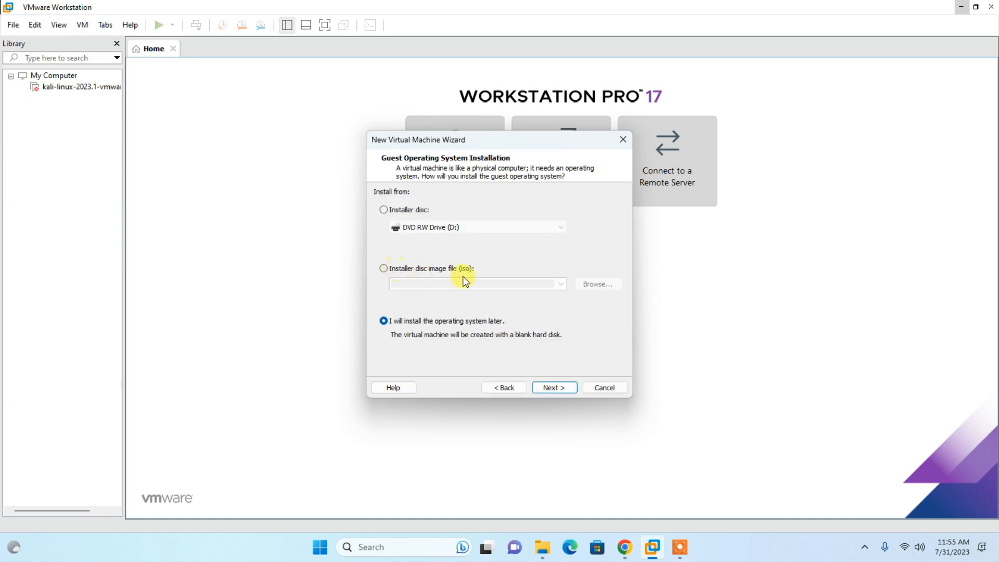
- Use linuxmint-21.2-cinnamon-64bit.iso from the desktop's MouseWithoutBorders folder as the installer disc image
click(384, 269)
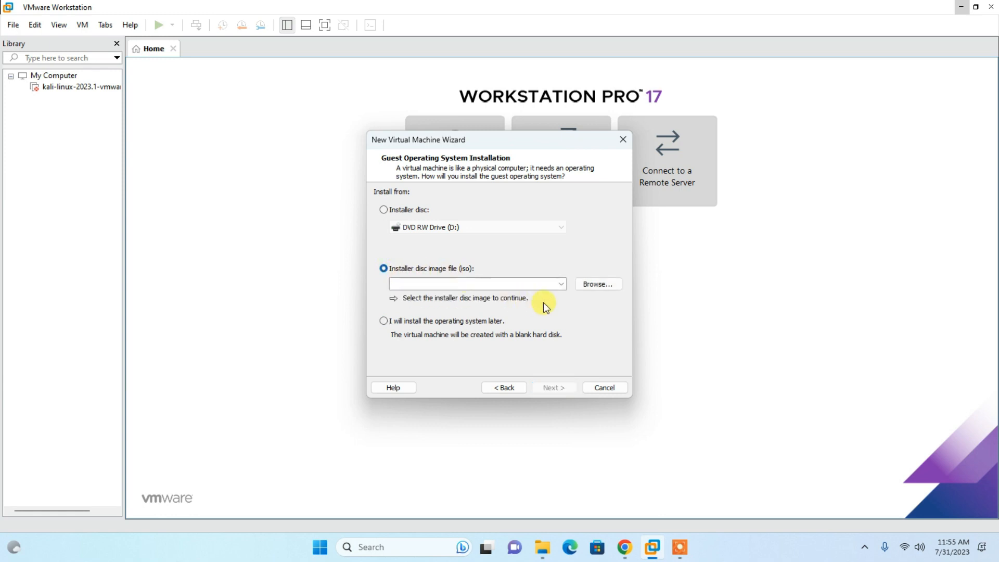
click(591, 285)
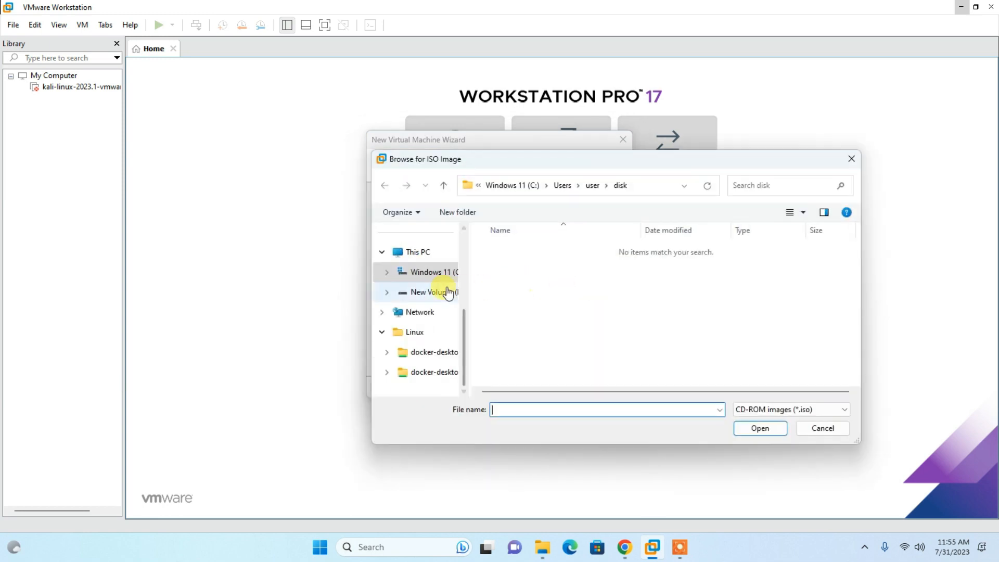
scroll(439, 279, up, 1)
scroll(436, 273, up, 3)
click(417, 289)
double_click(533, 274)
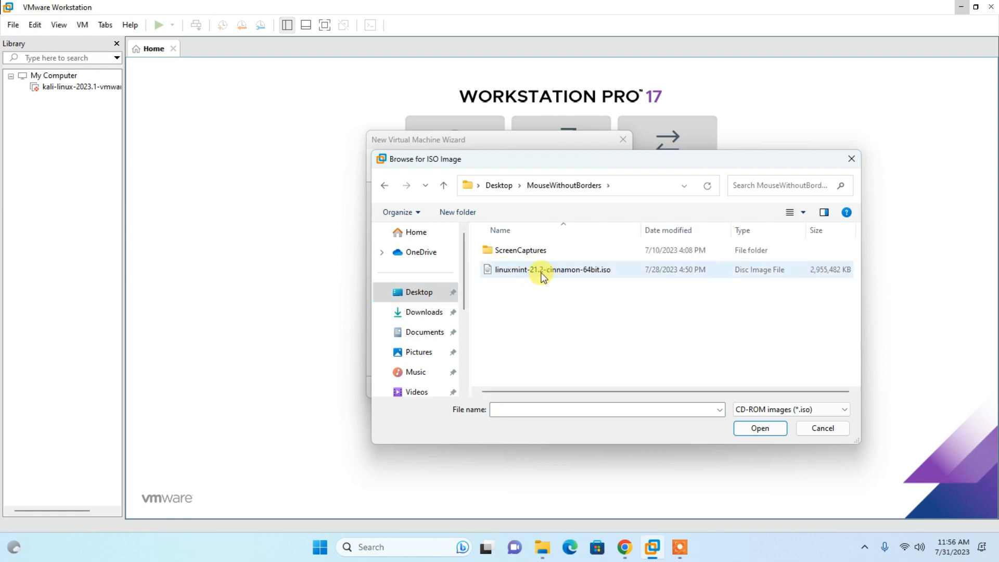
double_click(549, 271)
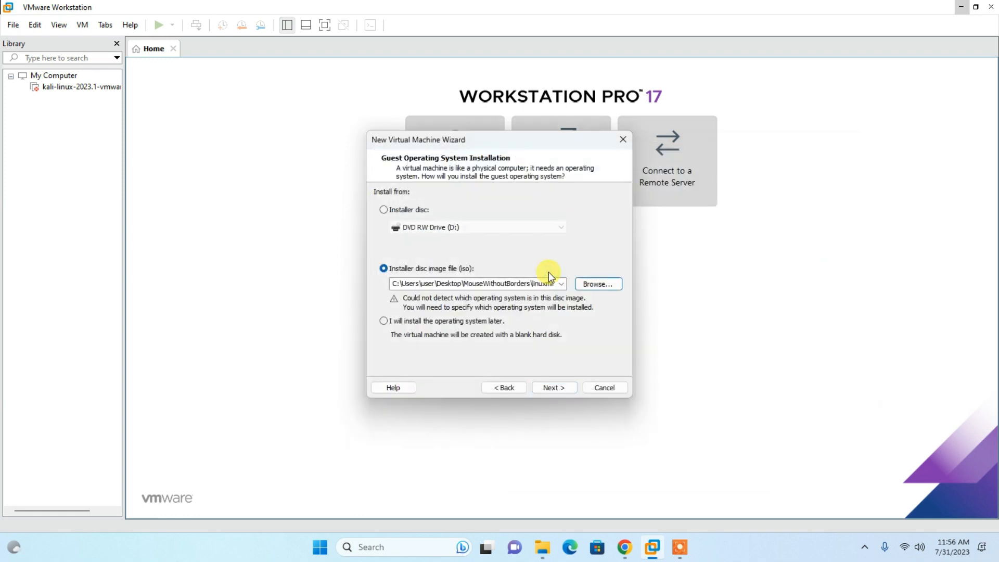
click(560, 388)
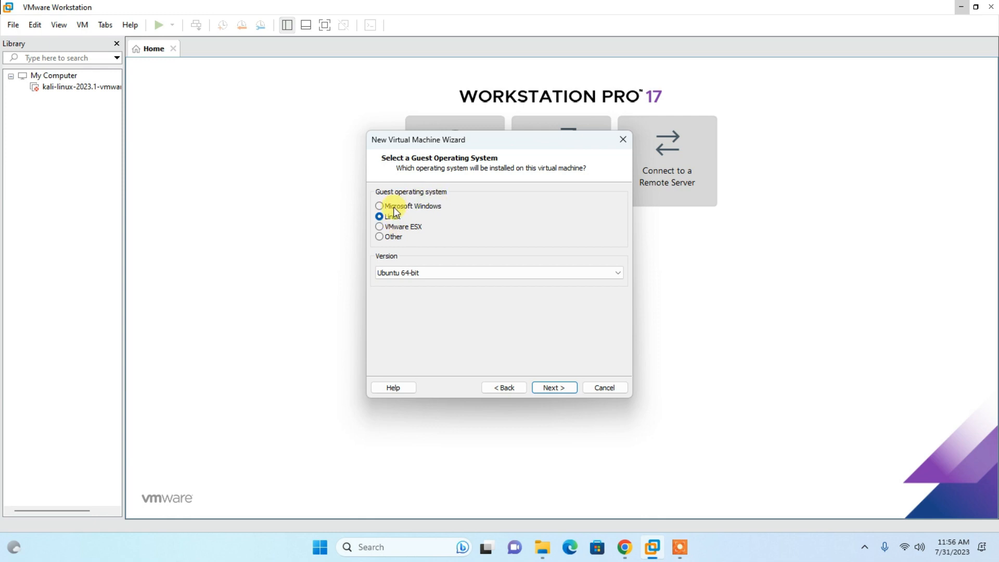
- Look through the Linux versions and choose Ubuntu 64-bit as the guest operating system
click(415, 278)
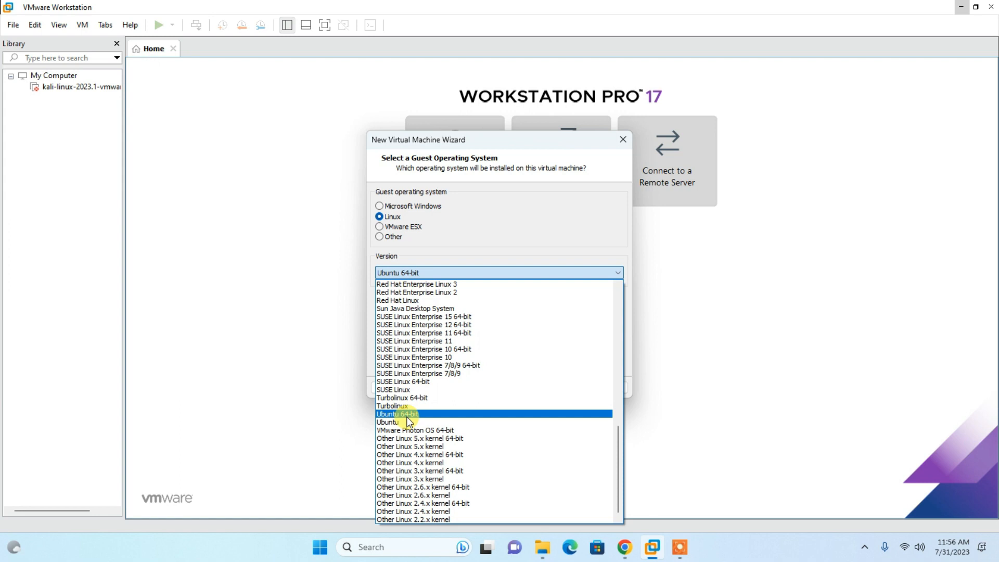
scroll(464, 489, up, 12)
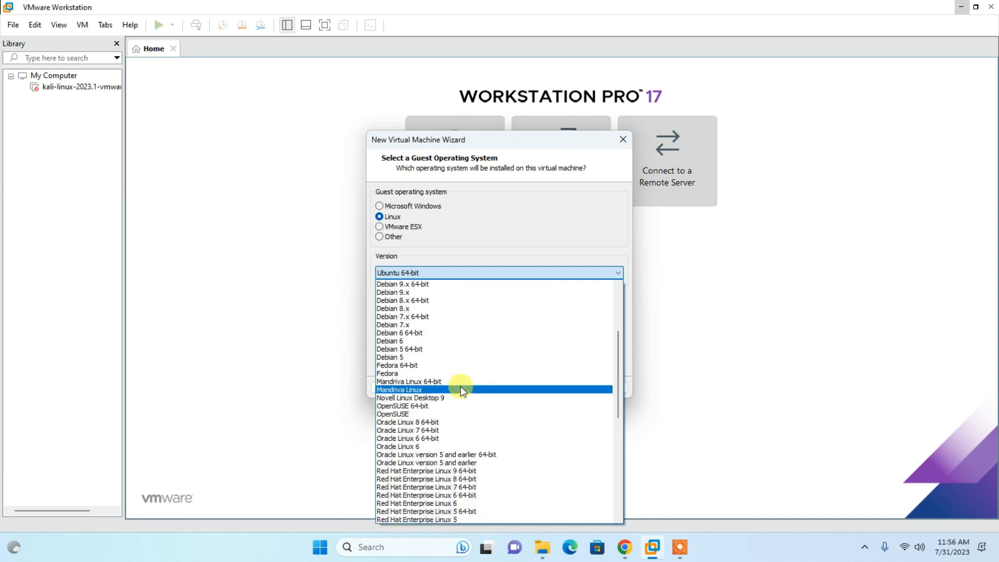
scroll(460, 387, up, 1)
scroll(460, 387, down, 14)
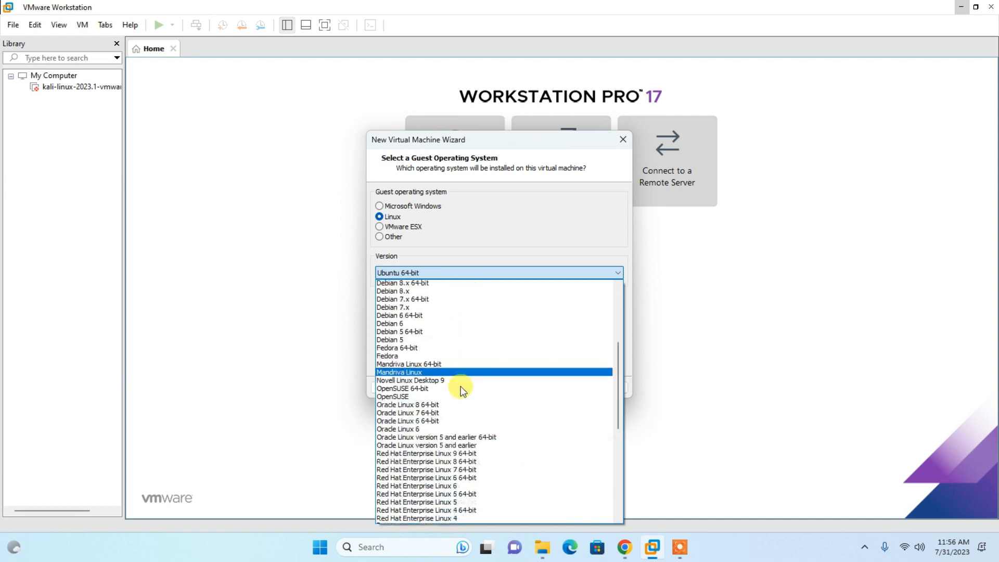
scroll(461, 387, down, 1)
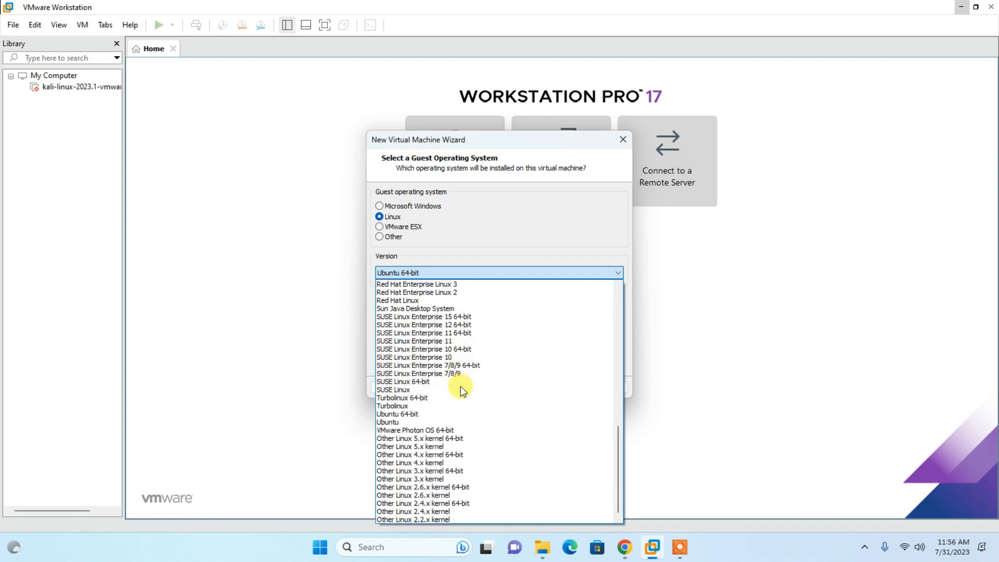
click(435, 414)
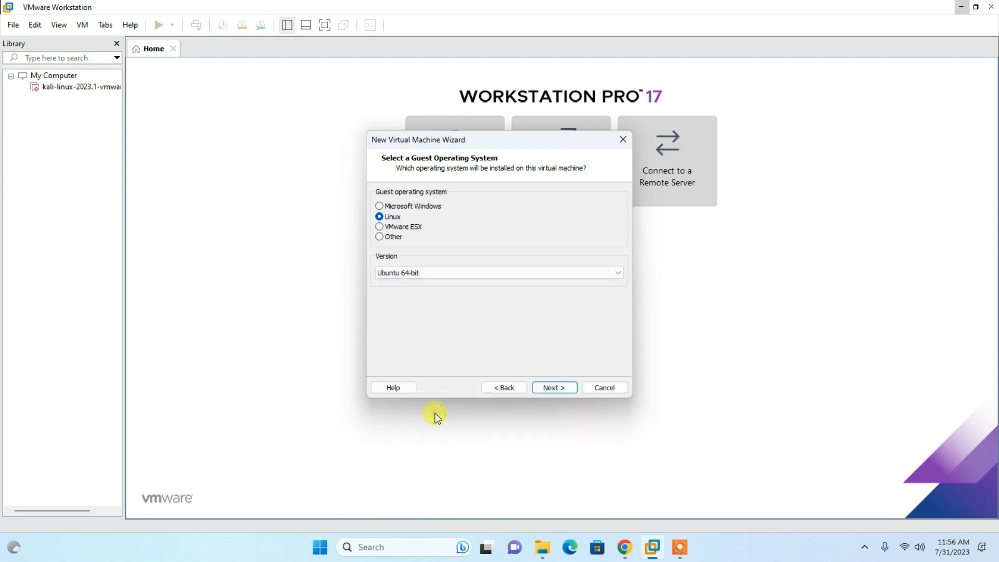
click(563, 387)
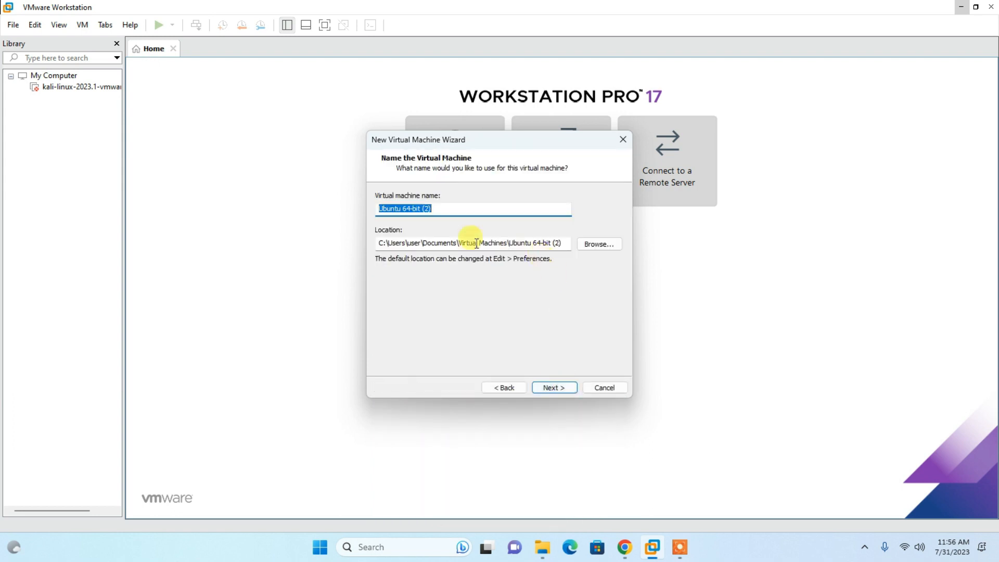
- Browse for the virtual machine location and expand New Volume (F:) under This PC
click(599, 244)
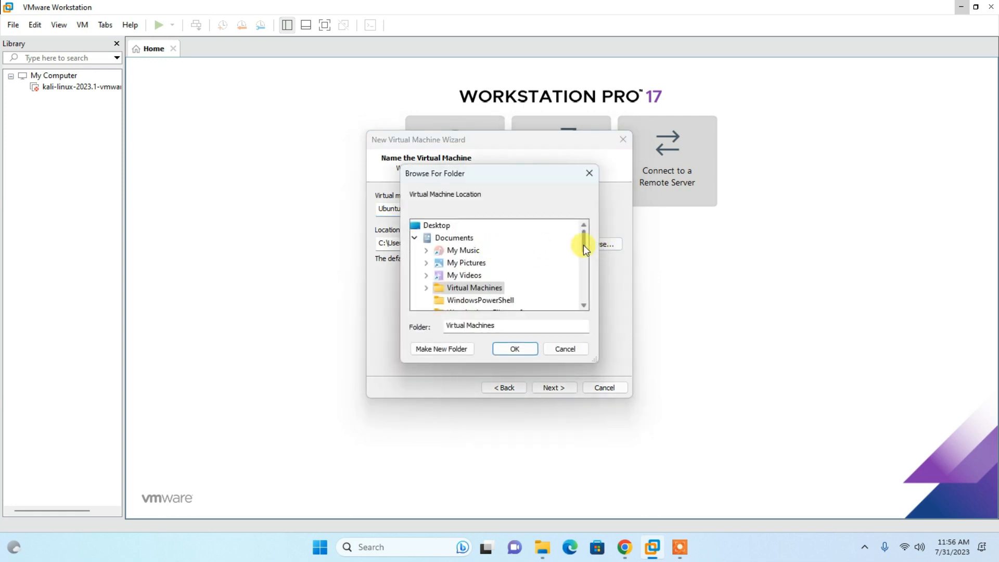
mouse_move(583, 233)
mouse_down()
mouse_move(583, 276)
mouse_move(582, 234)
mouse_up()
click(414, 238)
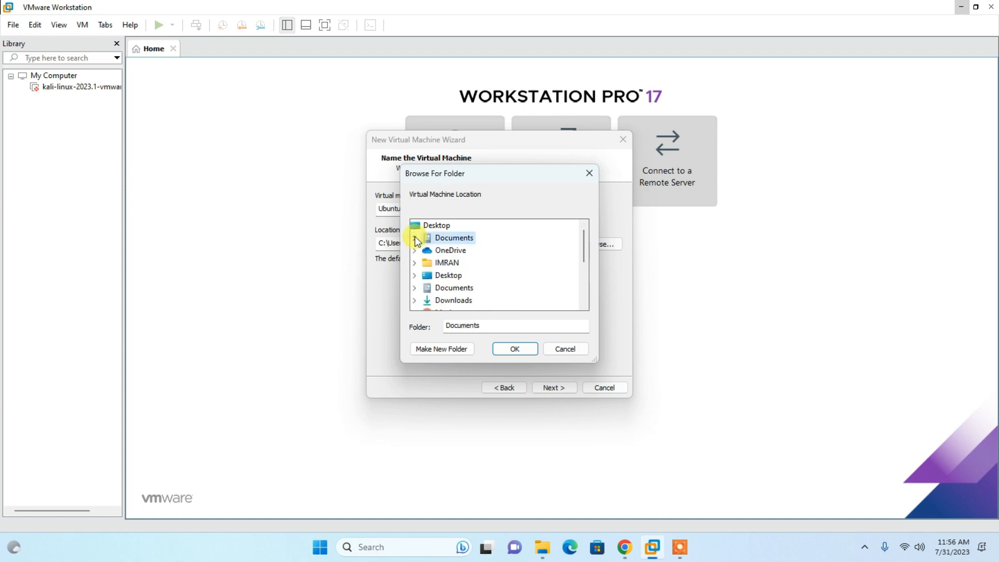
scroll(450, 267, down, 3)
click(446, 249)
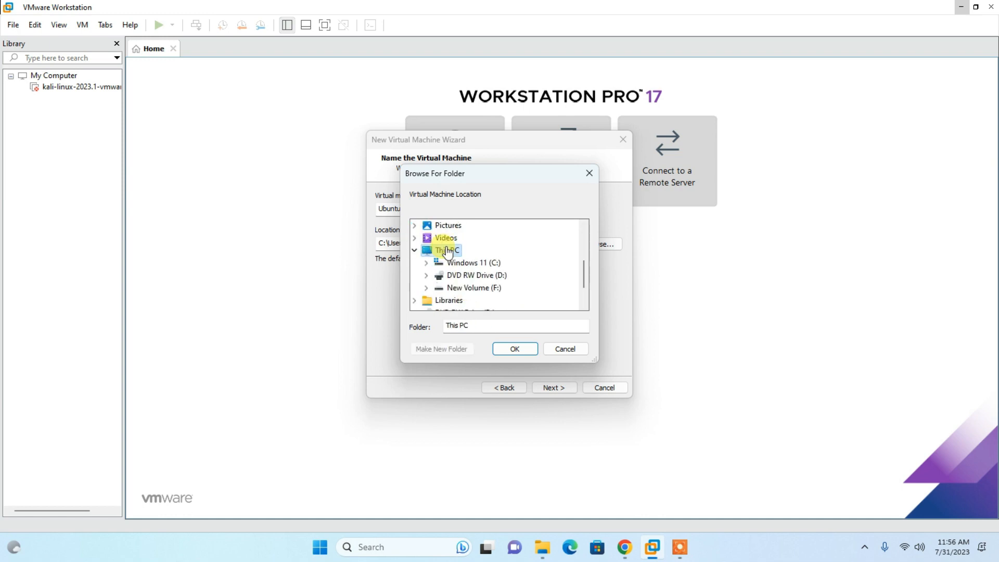
double_click(494, 290)
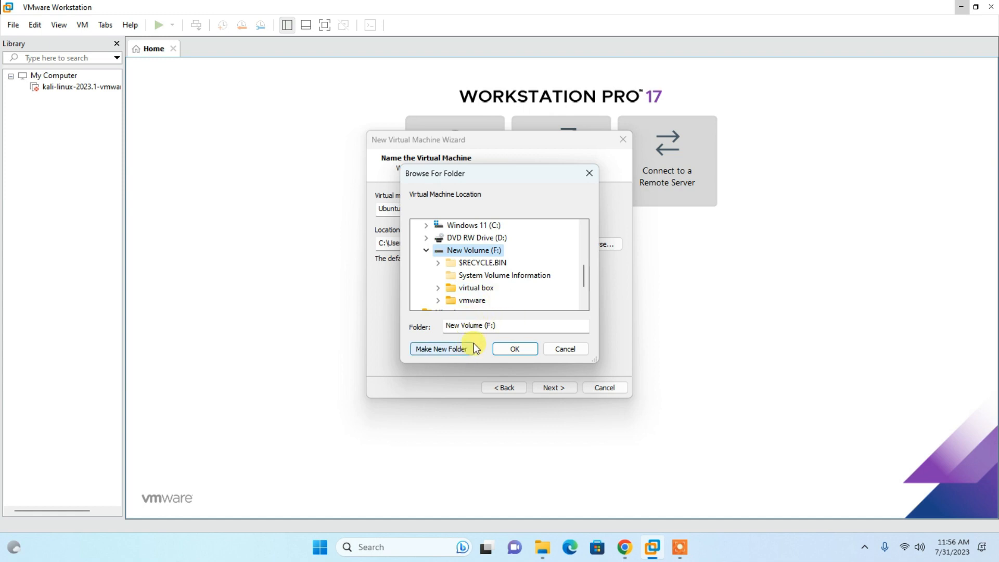
- Create a folder named "virtual disk" on drive F: and set it as the virtual machine location
click(457, 349)
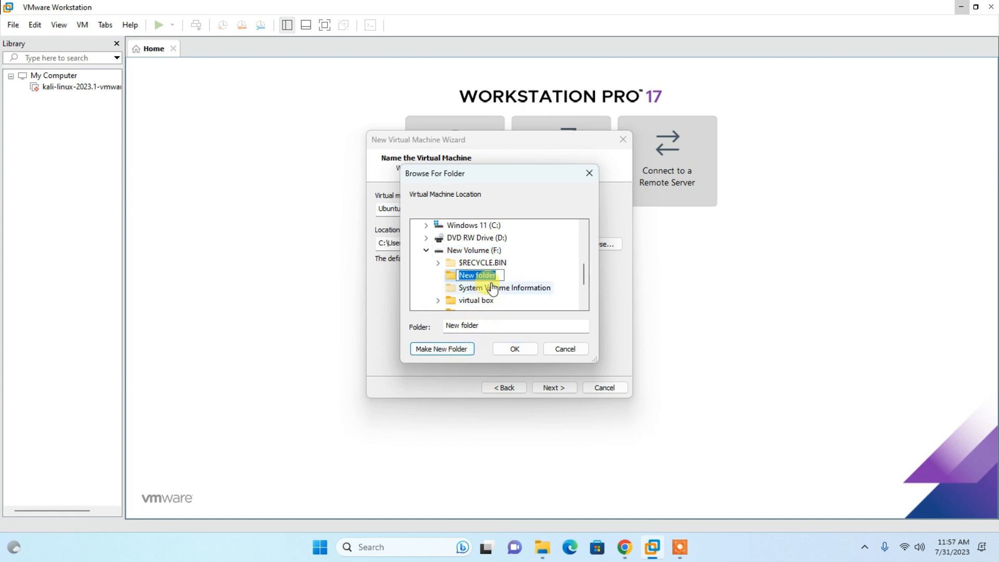
text(virtual d)
key(Escape)
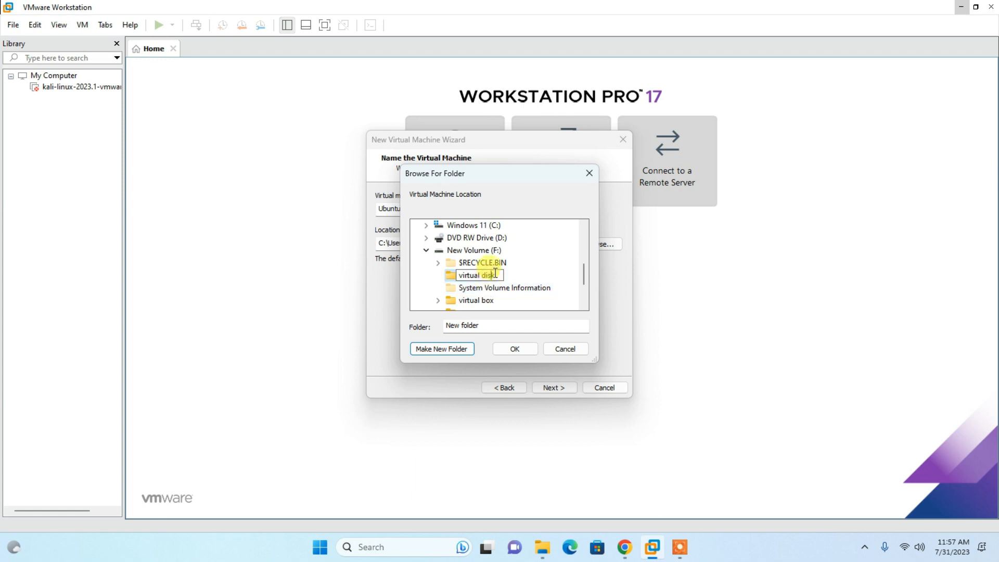
click(517, 300)
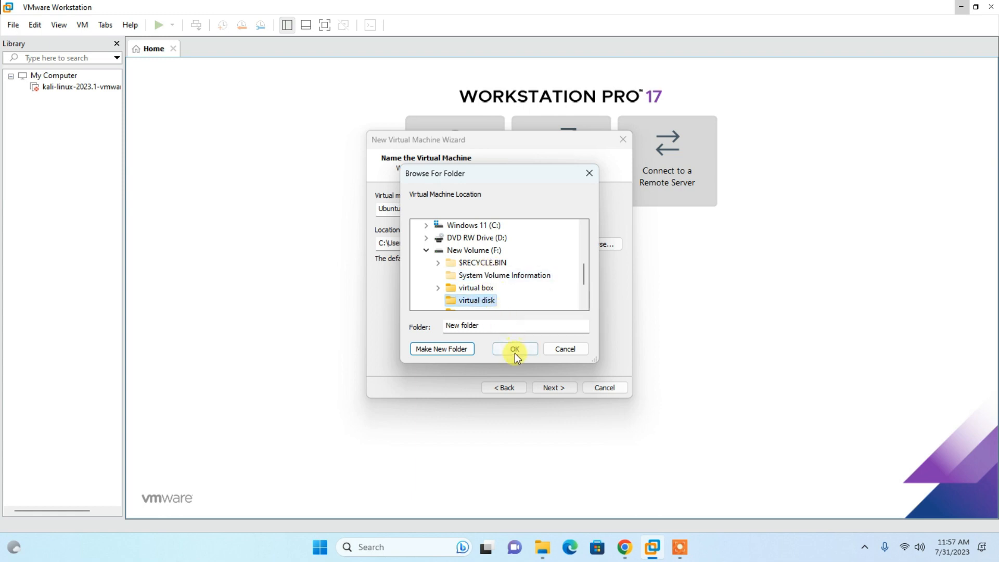
click(515, 349)
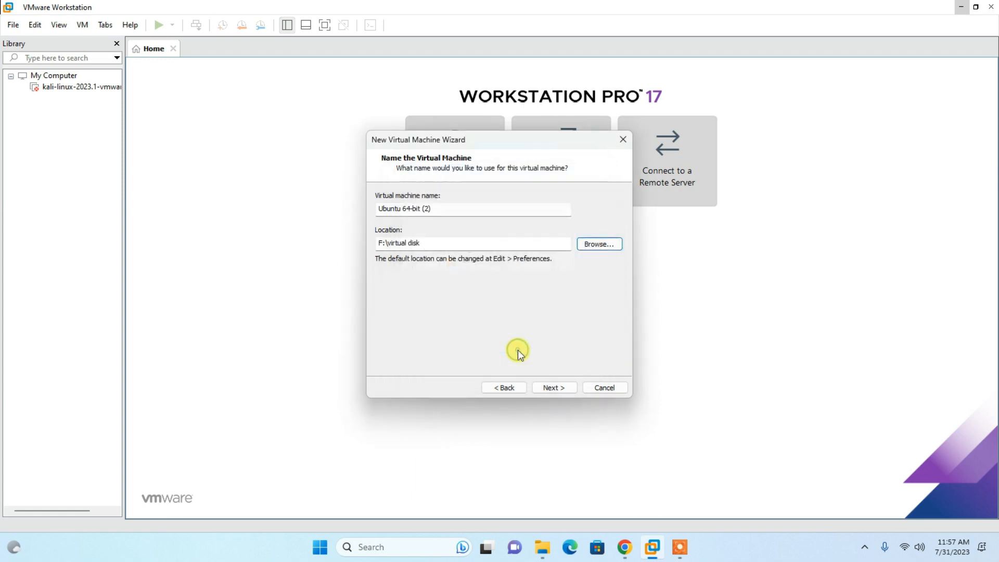
- Keep the suggested virtual machine name and accept 2 processors with 1 core per processor
click(546, 388)
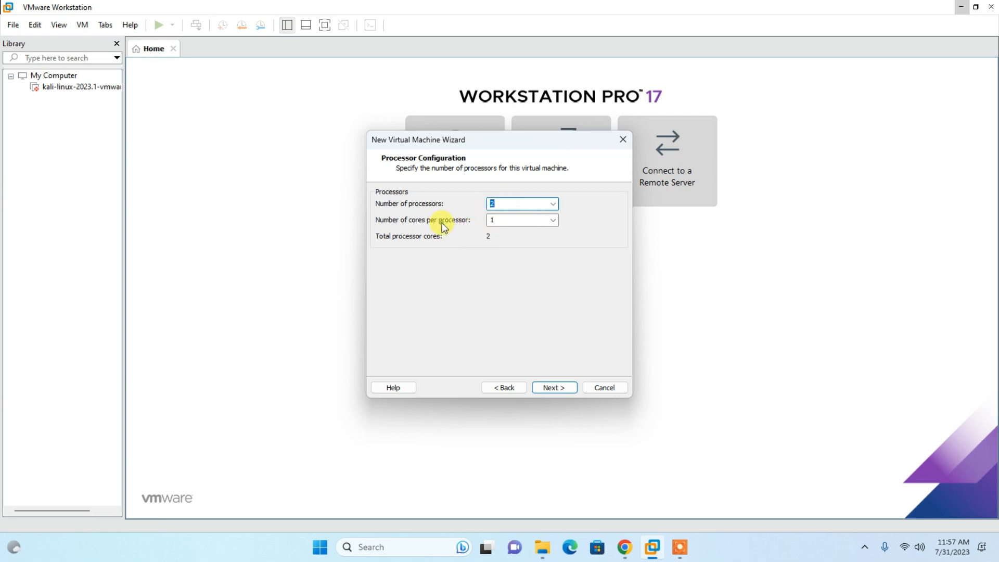
click(553, 388)
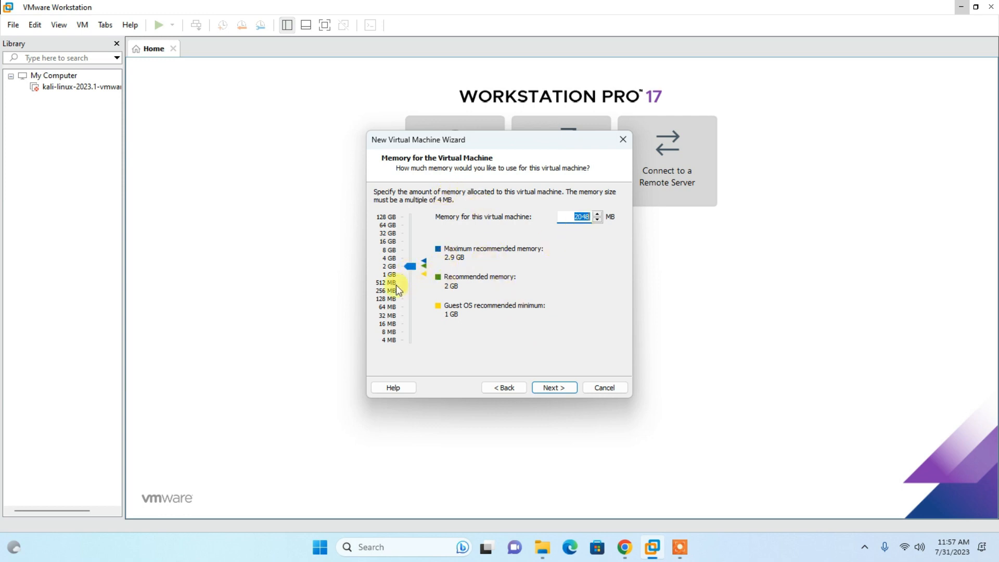
- Accept 2048 MB of memory, network address translation (NAT) and the LSI Logic SCSI controller for the virtual machine
click(552, 389)
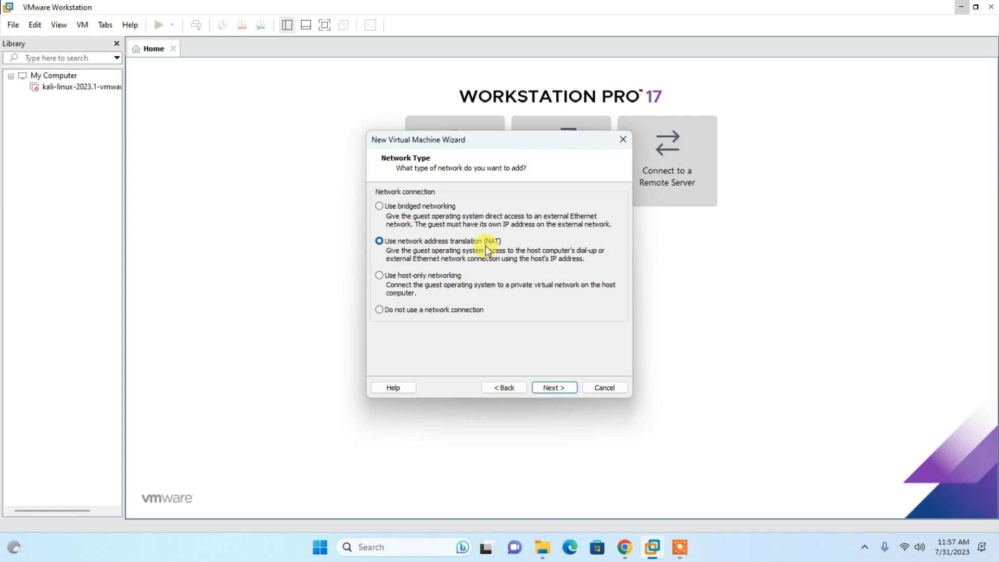
click(547, 388)
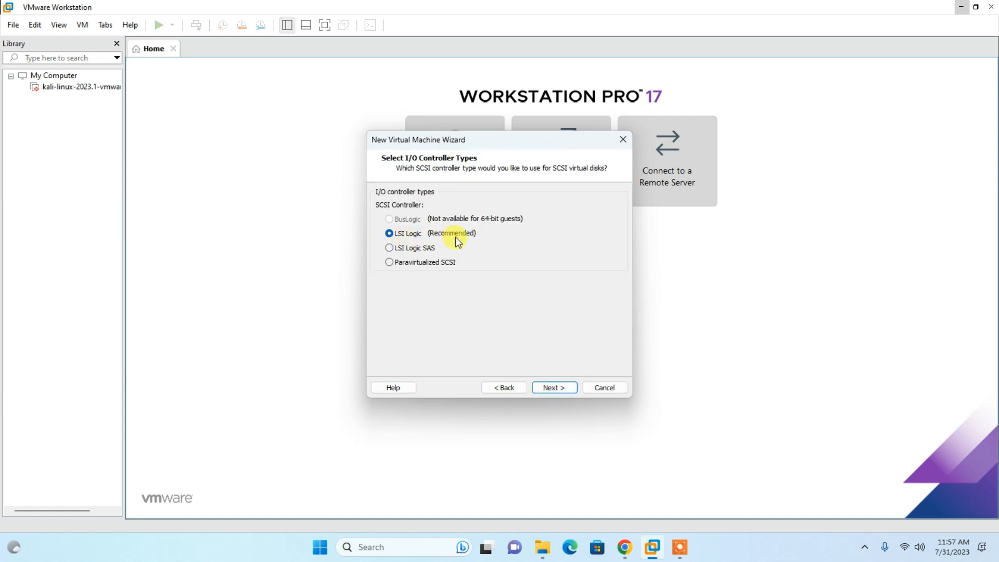
click(554, 389)
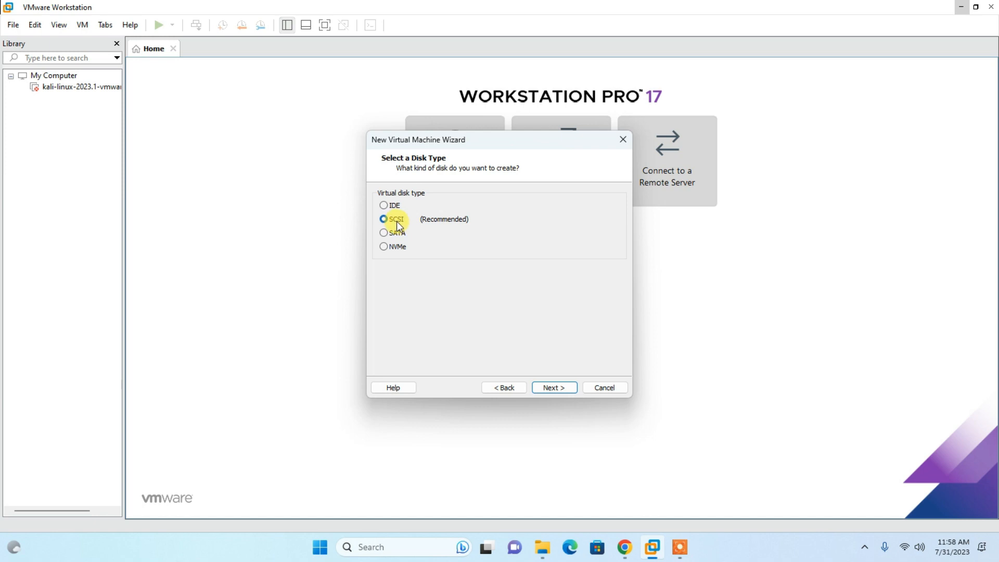
- Set up a new SCSI virtual disk with a maximum size of 20 GB, split into multiple files
click(562, 390)
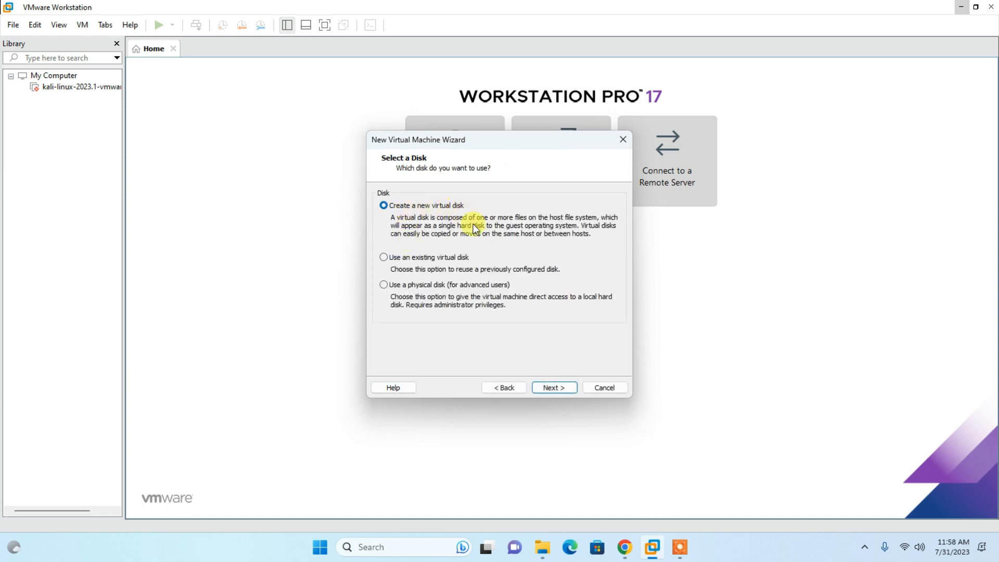
click(547, 391)
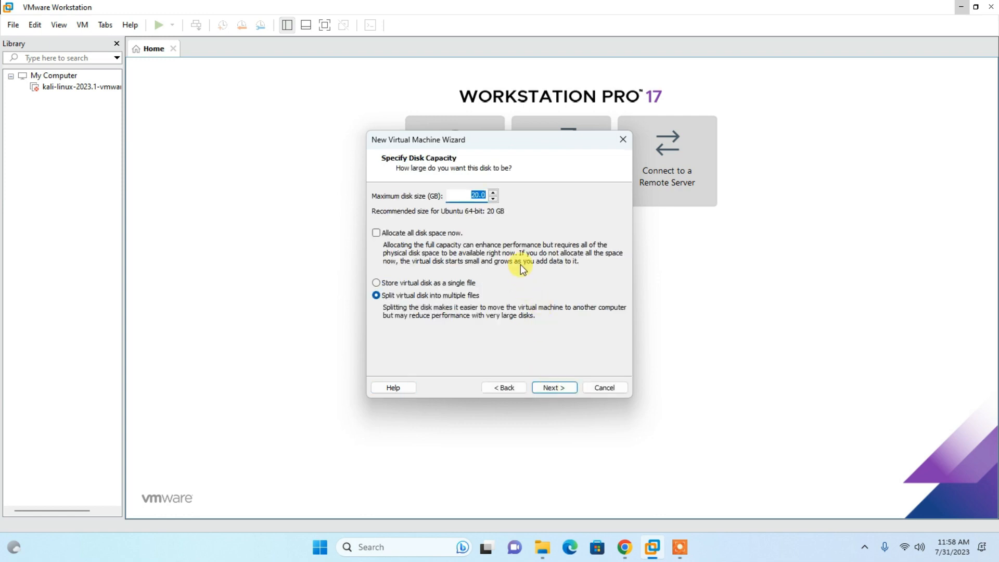
click(468, 195)
double_click(483, 196)
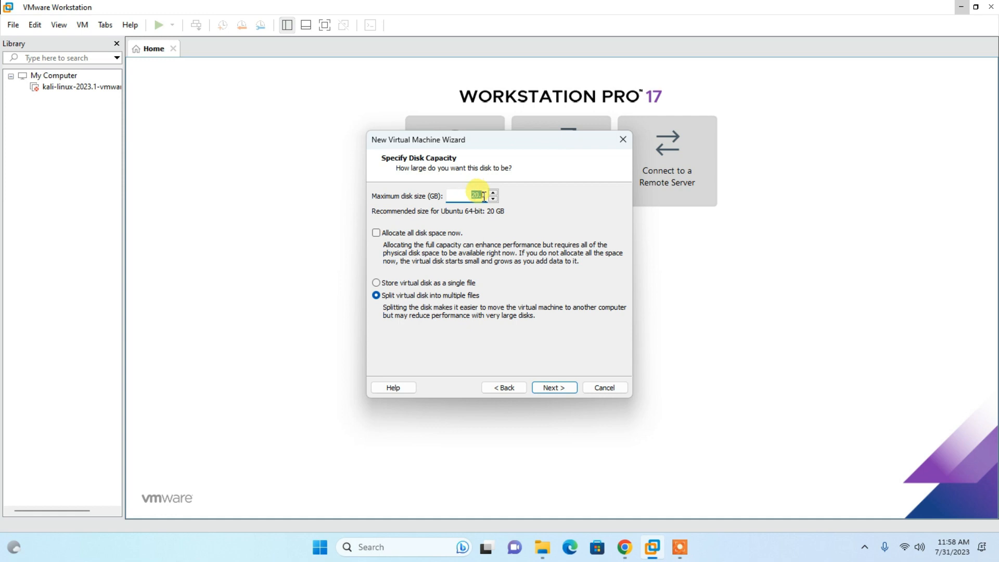
click(554, 389)
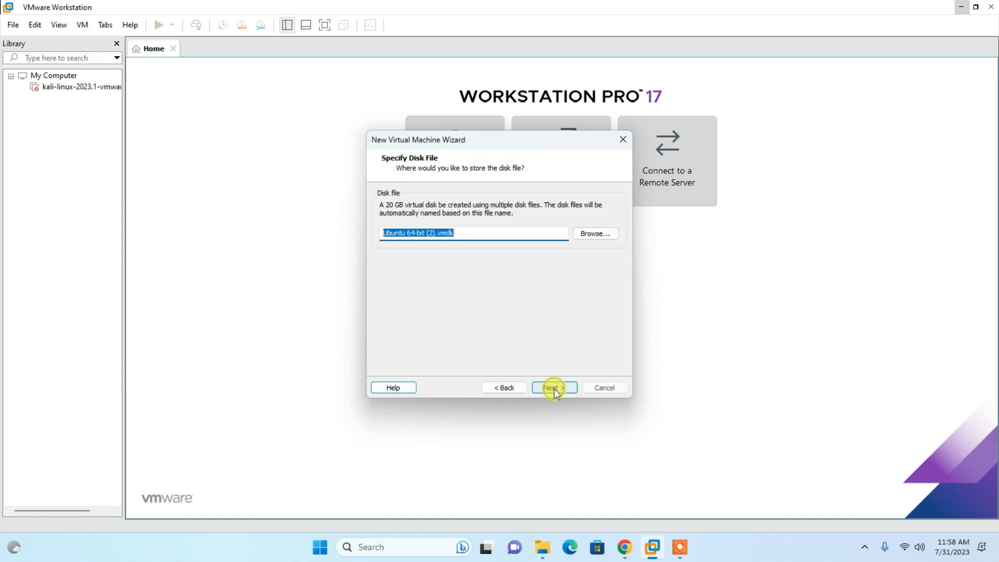
- Name the disk file "linux mint.vmdk" and finish creating the virtual machine
click(440, 230)
drag(439, 231, 369, 227)
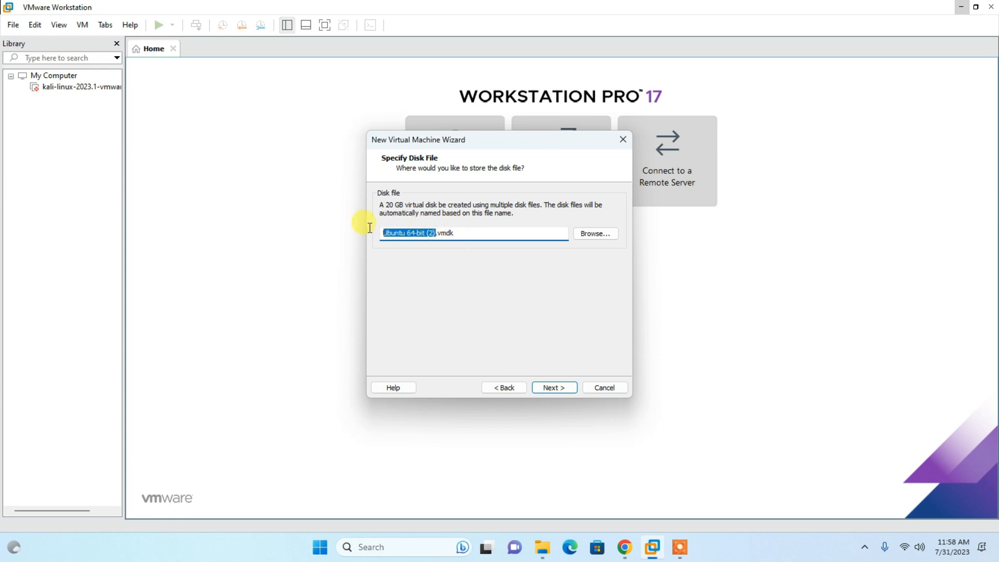
text(linux mint)
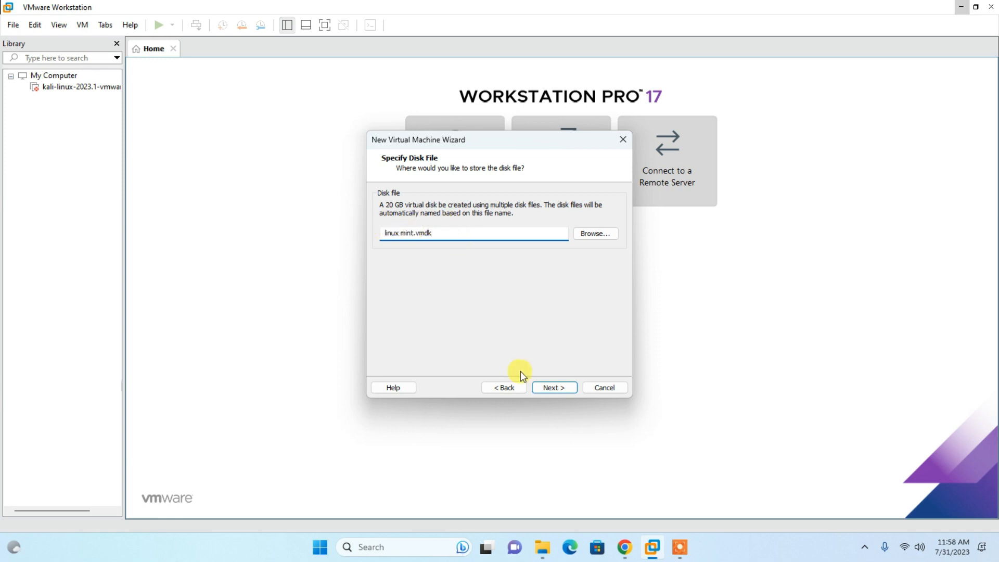
click(552, 387)
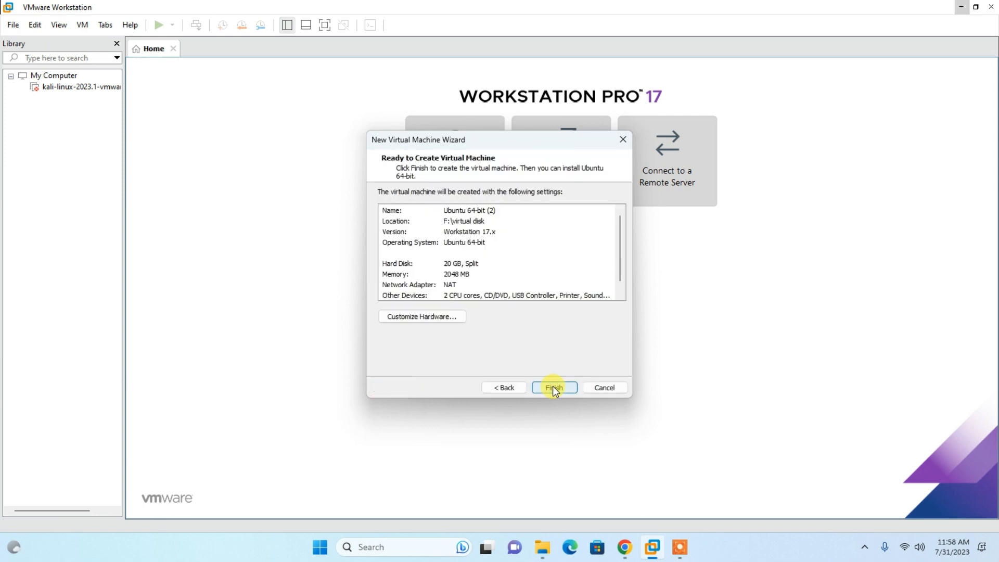
click(553, 387)
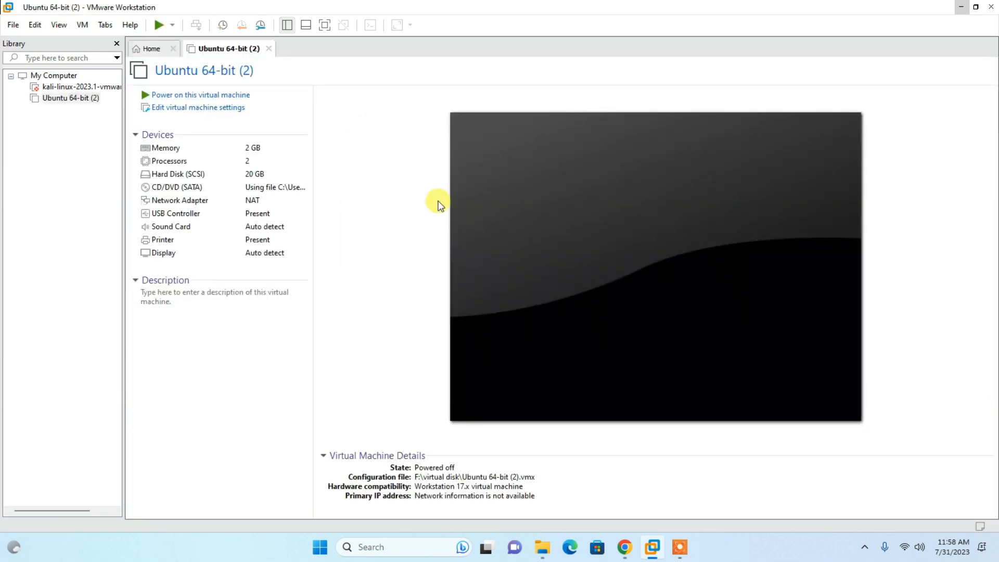
- Power on the virtual machine, booting Linux Mint 21.2 Cinnamon 64-bit, and postpone the VMware Tools reminder
click(195, 99)
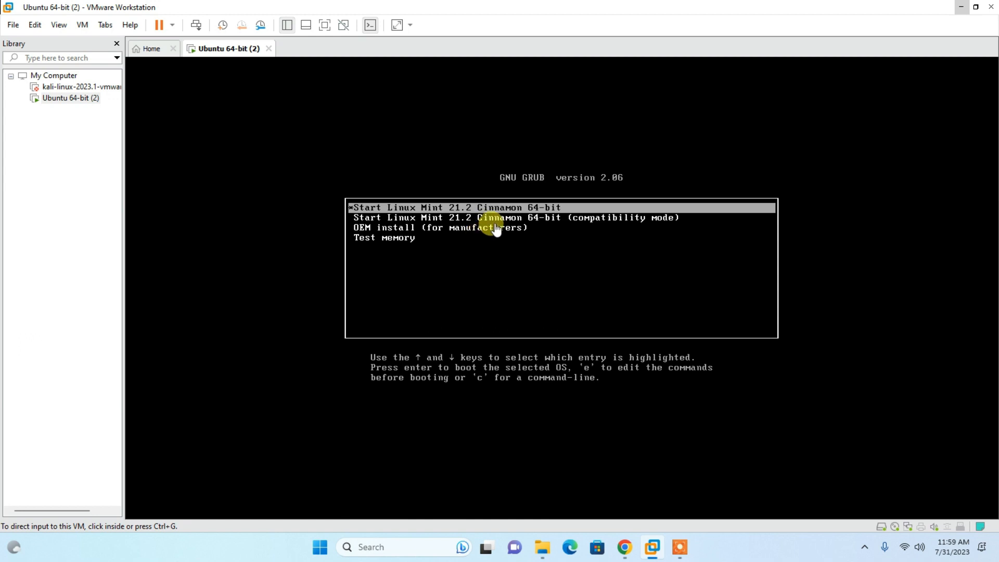
click(477, 209)
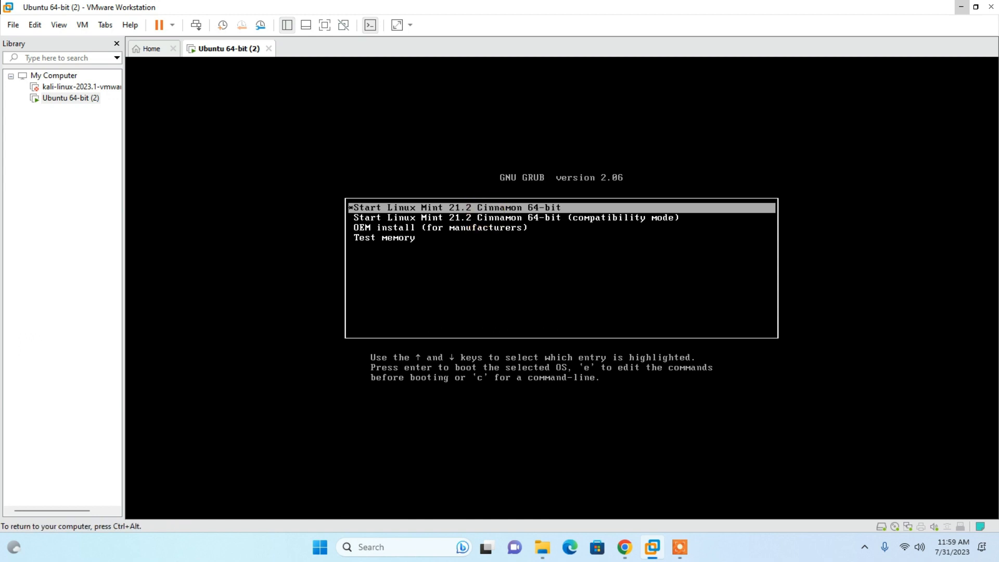
key(Return)
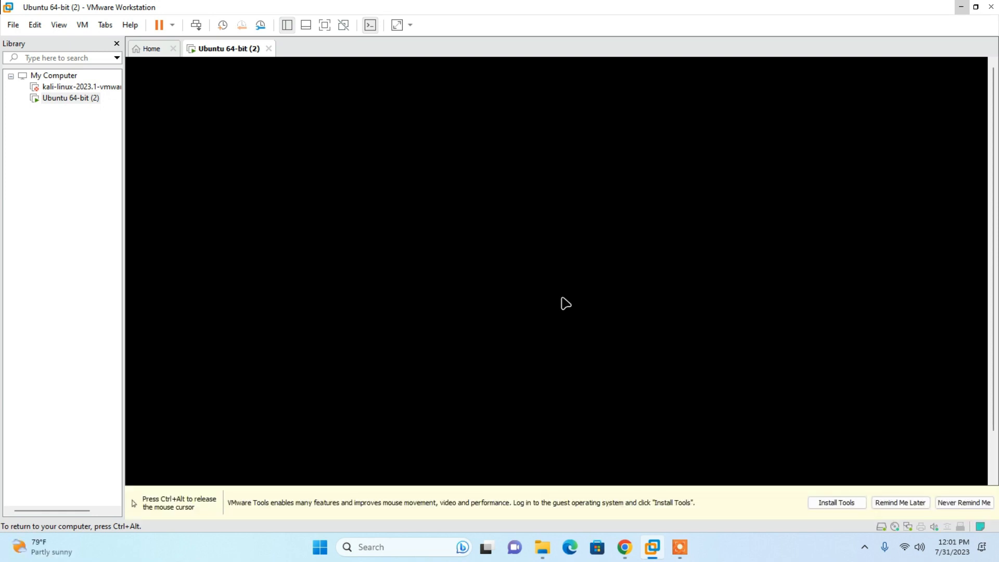
key(ctrl+alt)
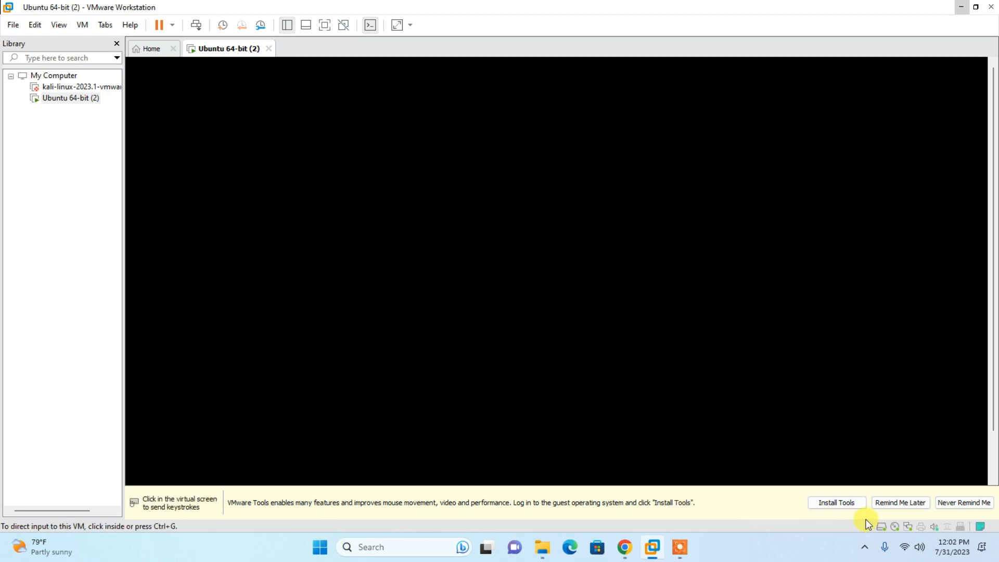
click(912, 503)
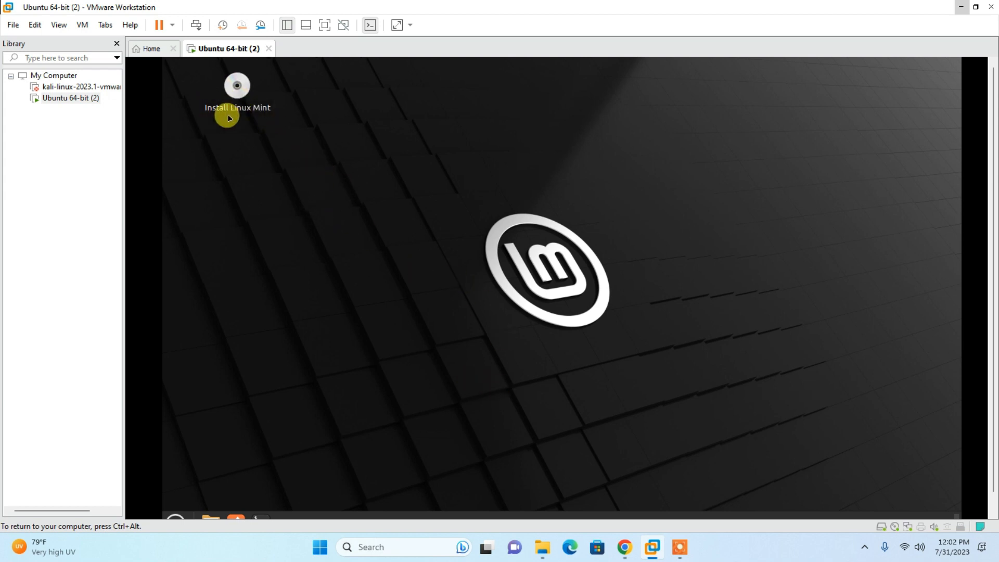
- Launch the Linux Mint installer and choose English, the English (US) keyboard layout and installation of multimedia codecs
double_click(237, 86)
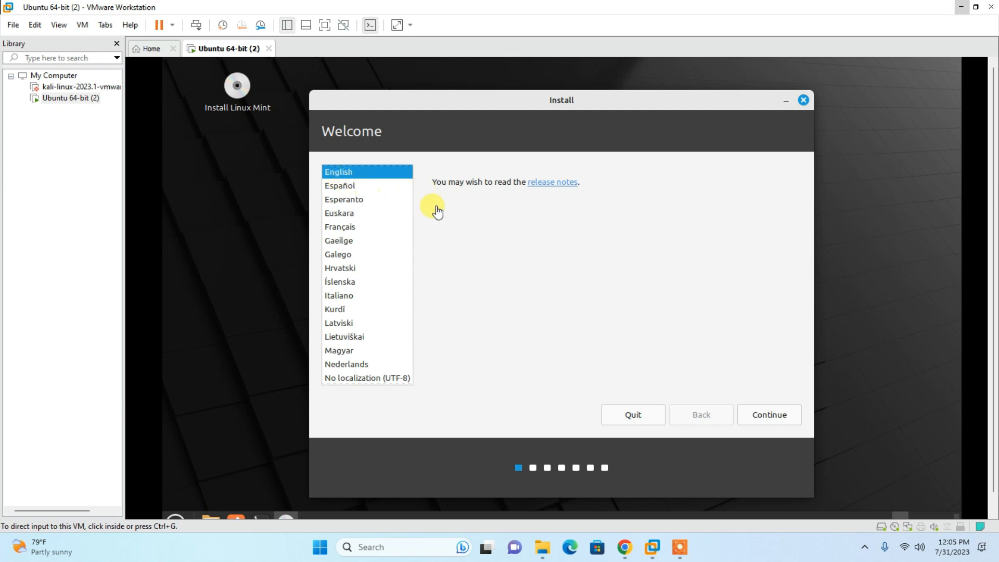
click(338, 173)
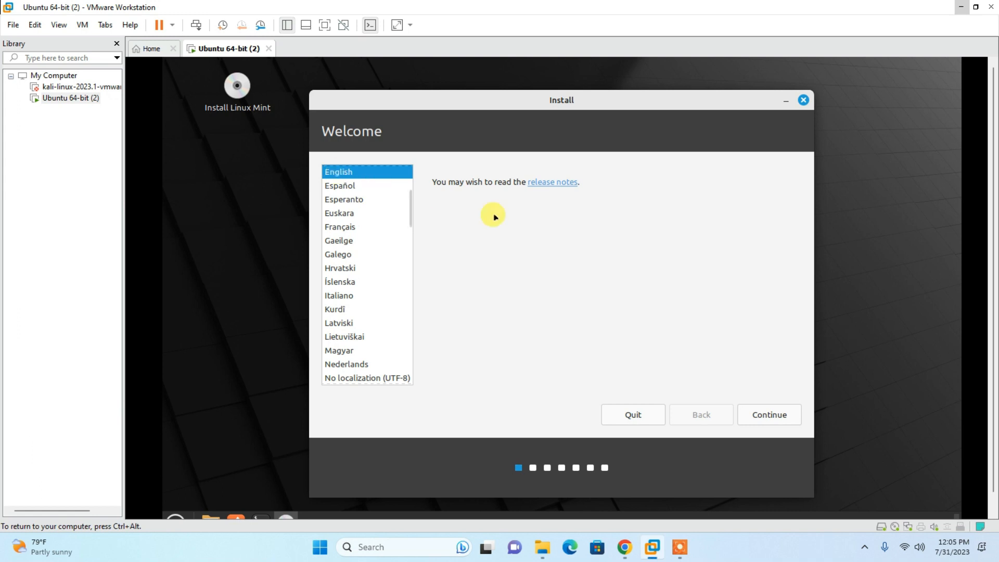
click(758, 418)
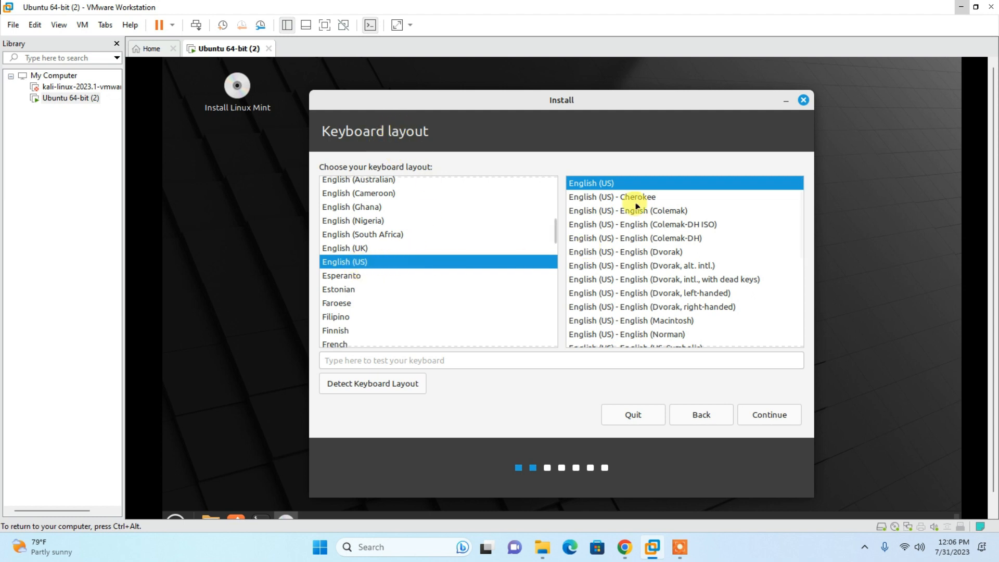
click(754, 416)
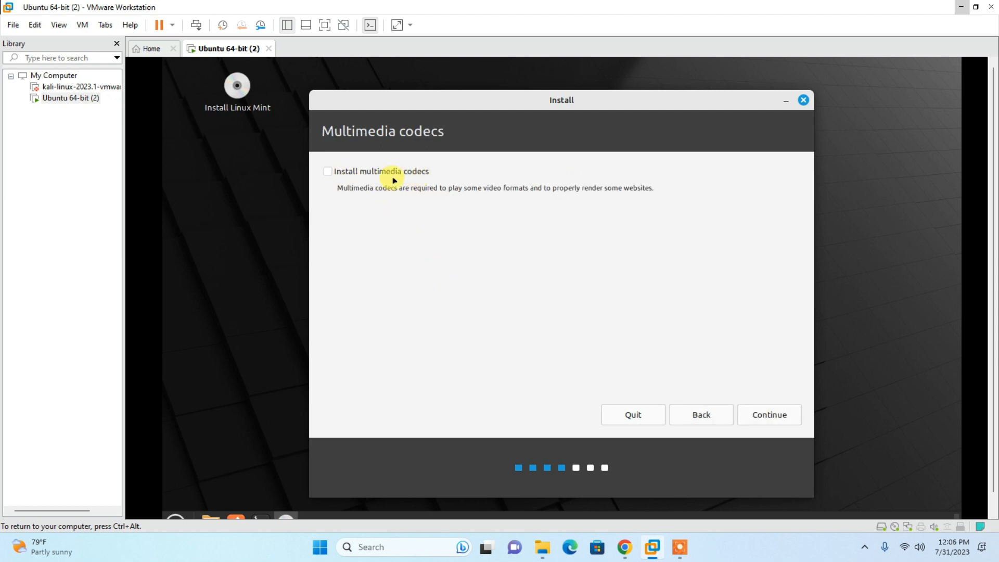
click(327, 172)
click(772, 417)
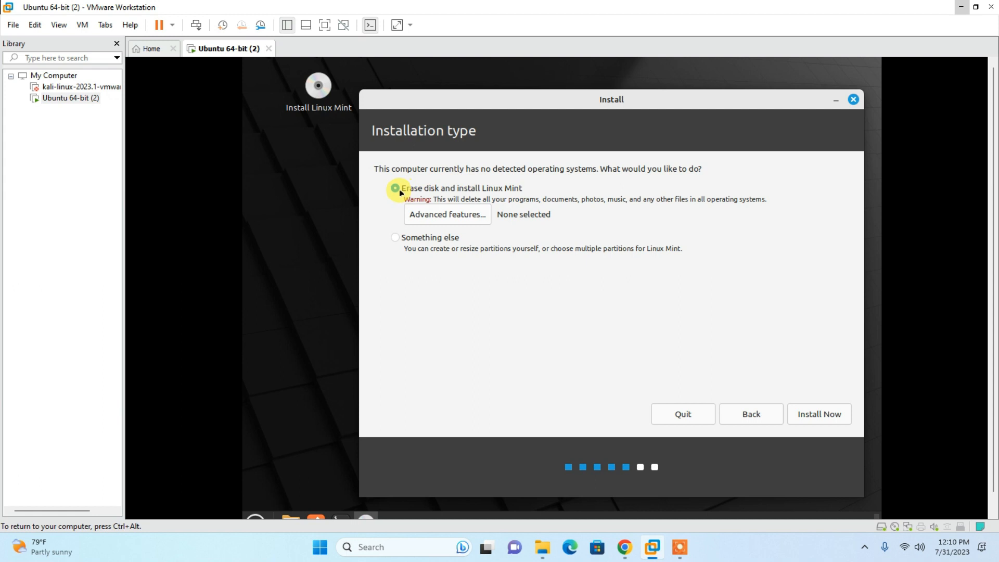
- Start the installation with Erase disk and install Linux Mint, write the changes to disk and accept Kolkata as the location
click(819, 416)
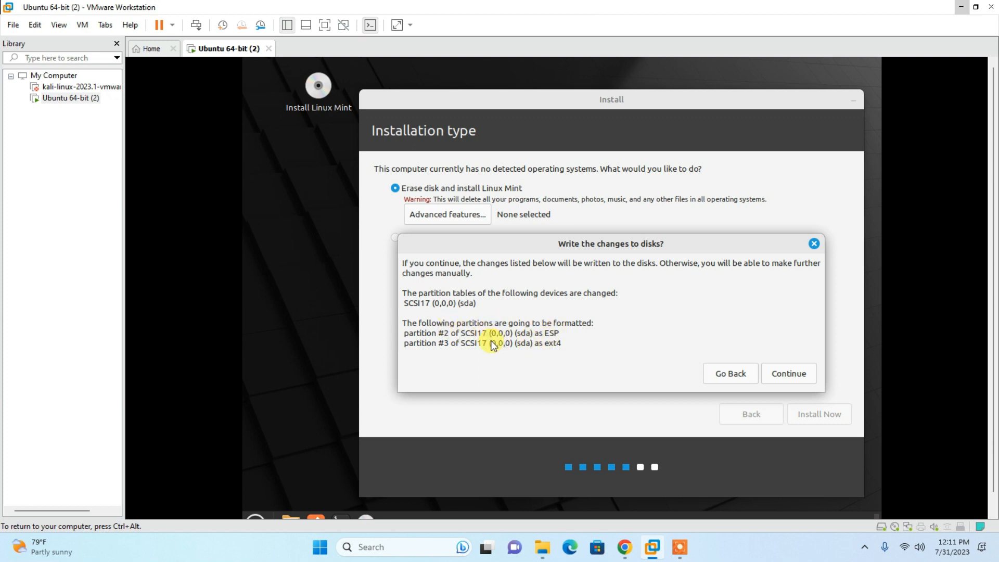
click(784, 374)
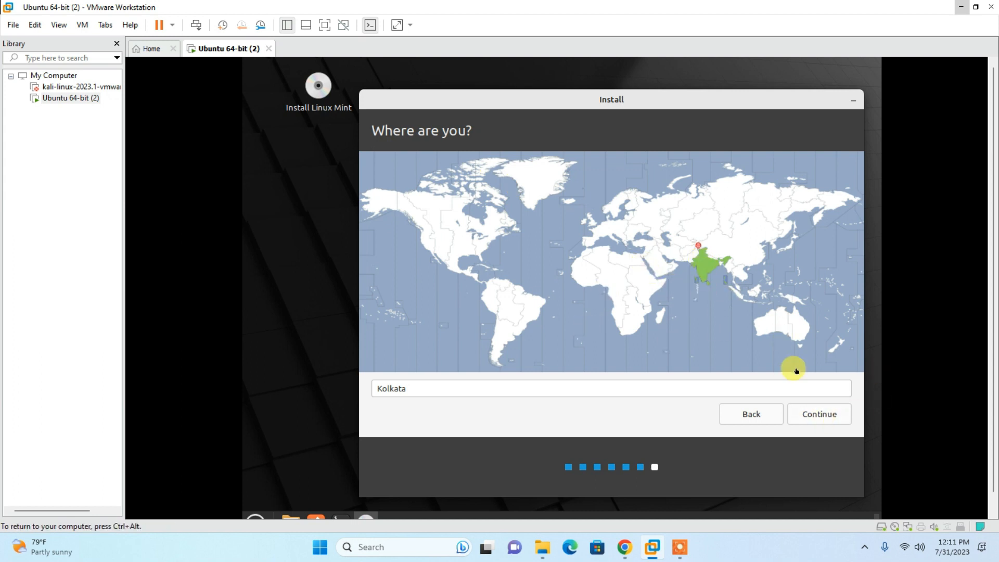
click(815, 416)
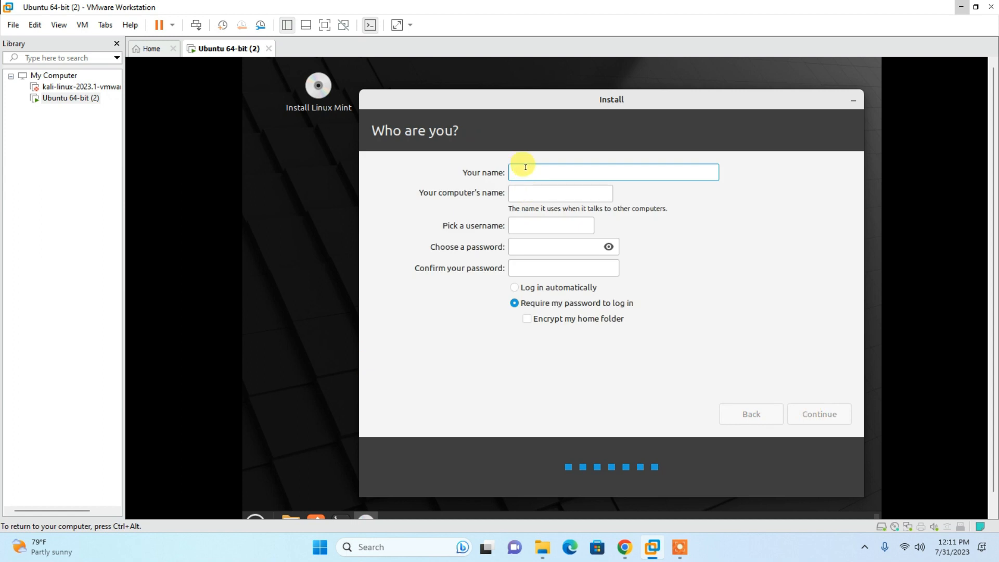
- Fill in the user's name and the account password with its confirmation, complete the installation and continue testing the live session
text(way2w)
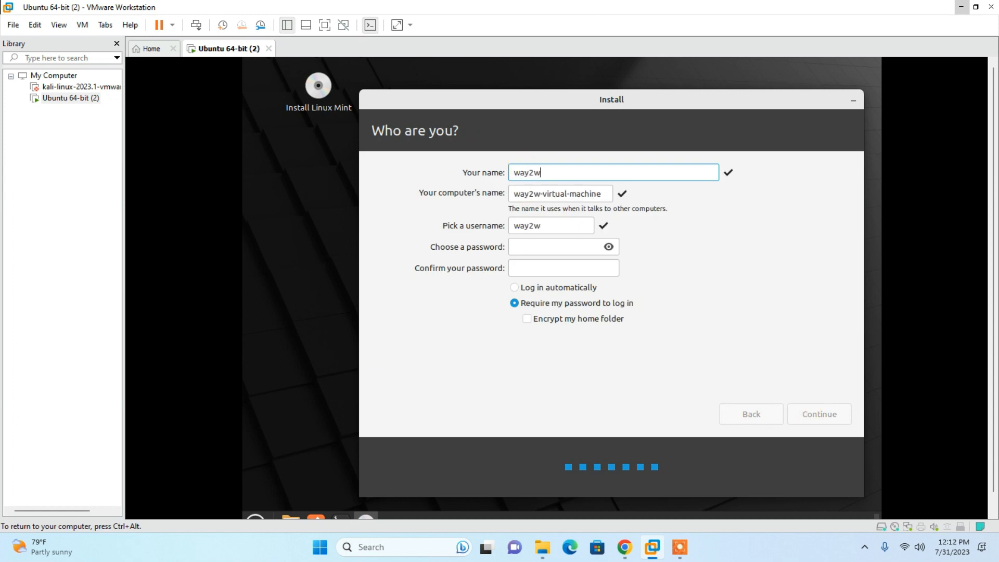
text(ill)
click(525, 239)
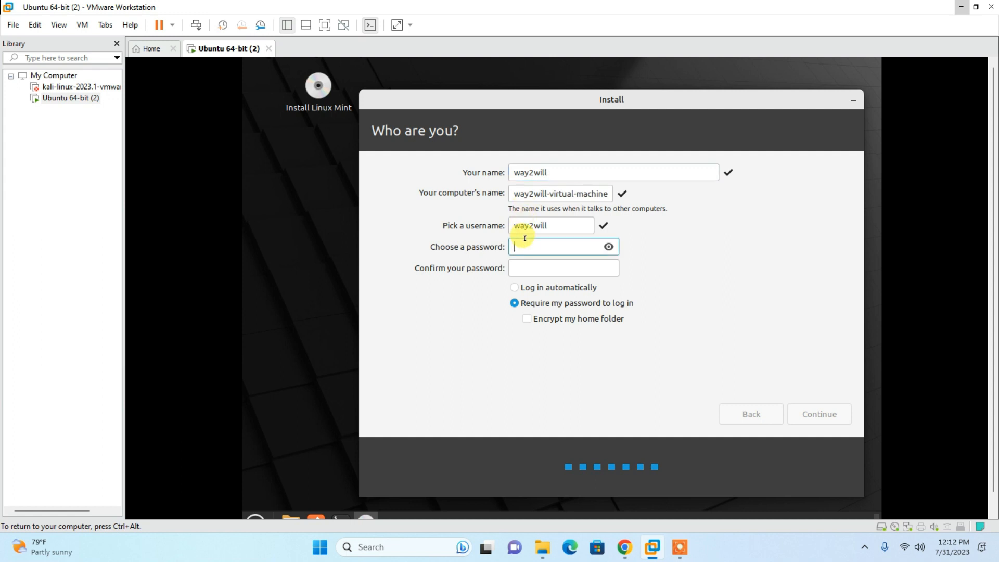
text(12345)
key(Tab)
text(12345)
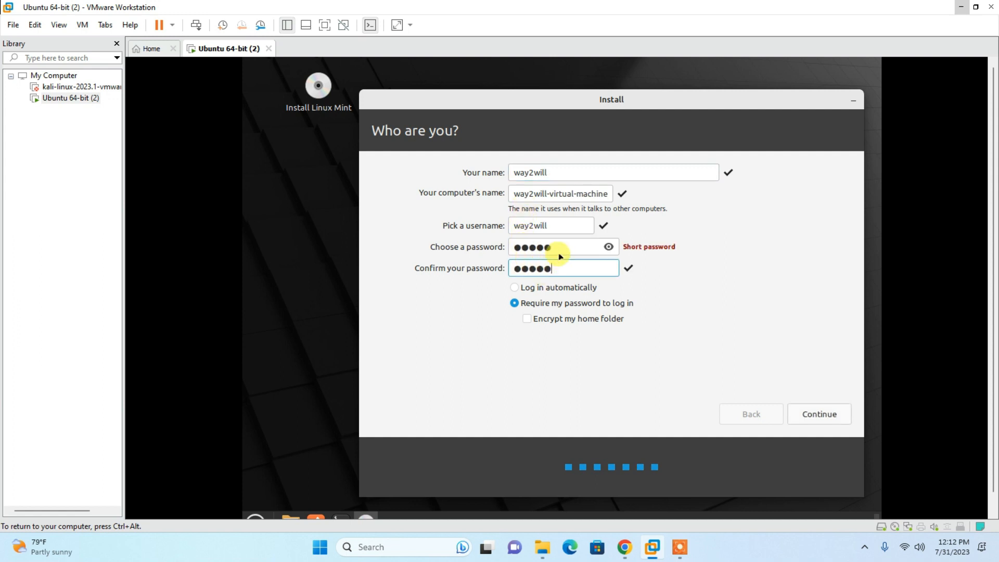
click(809, 411)
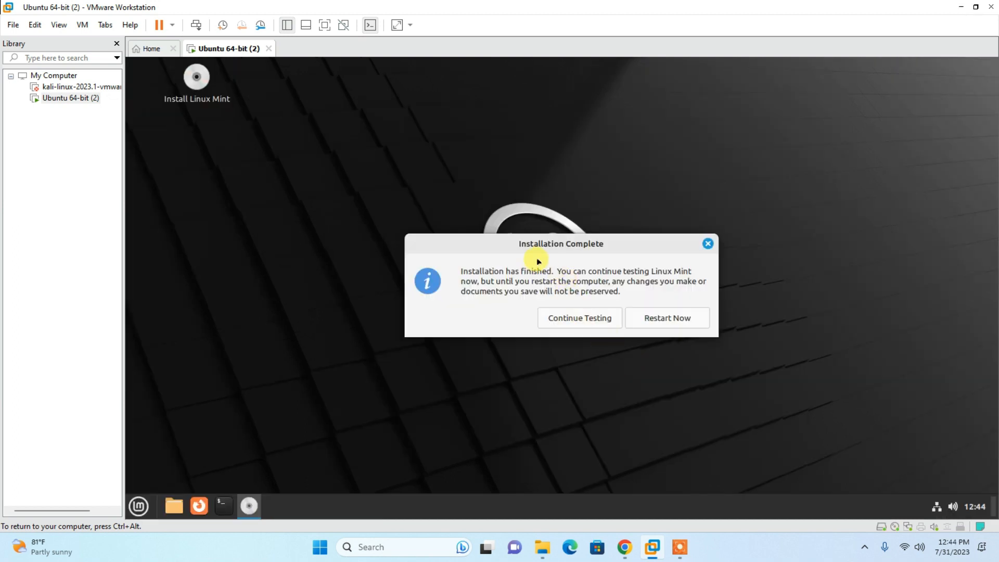
click(588, 318)
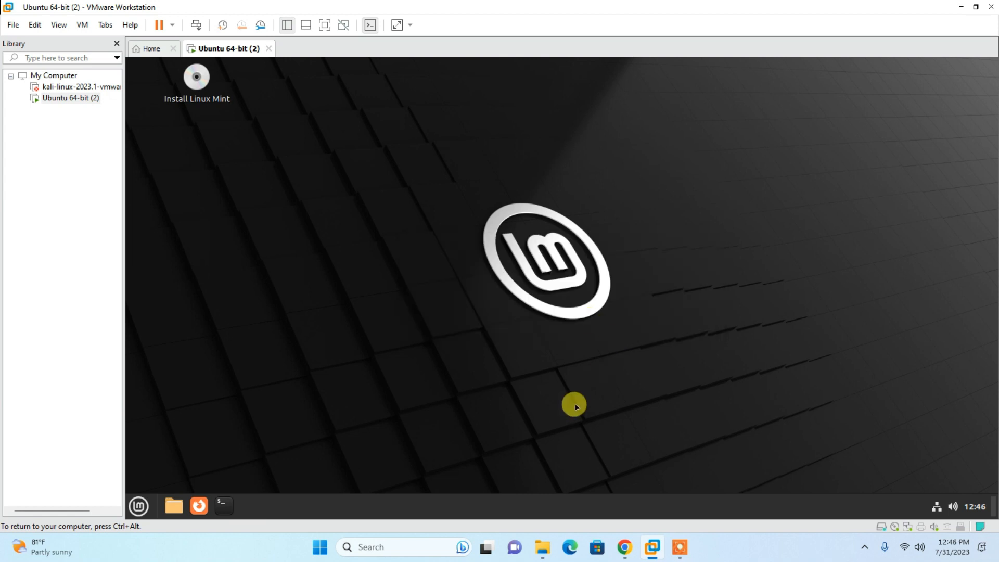